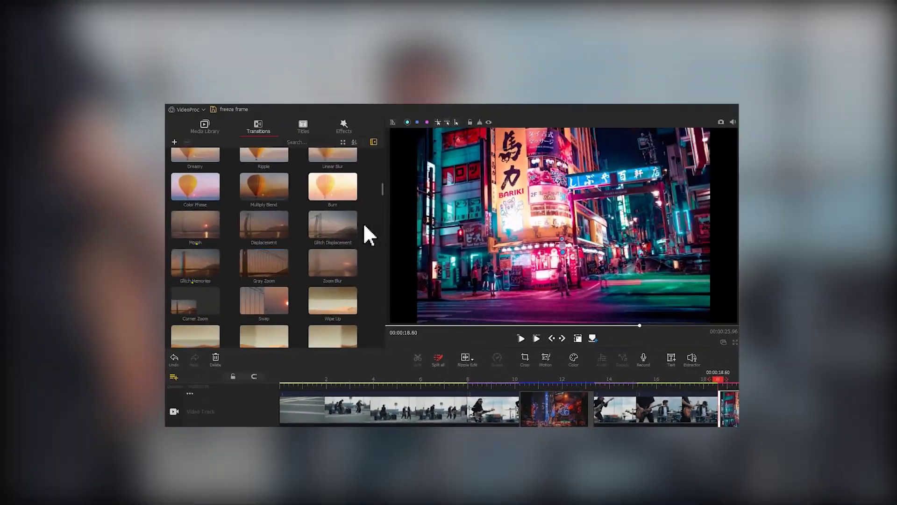
Step: Extend the overlay clip and drop the Glitch effect onto the effect track at 00:00:02.46
{"action": "left_click", "coordinate": [206, 262]}
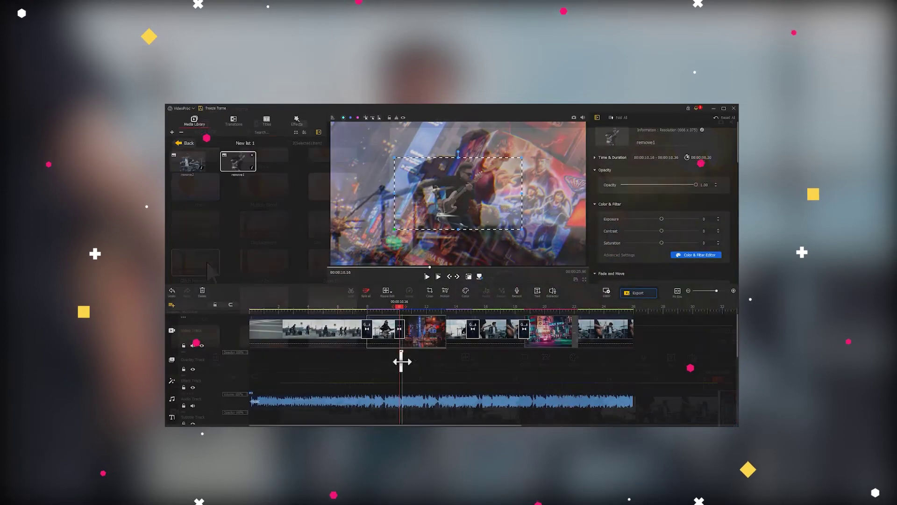
{"action": "left_click_drag", "start_coordinate": [400, 360], "coordinate": [445, 365]}
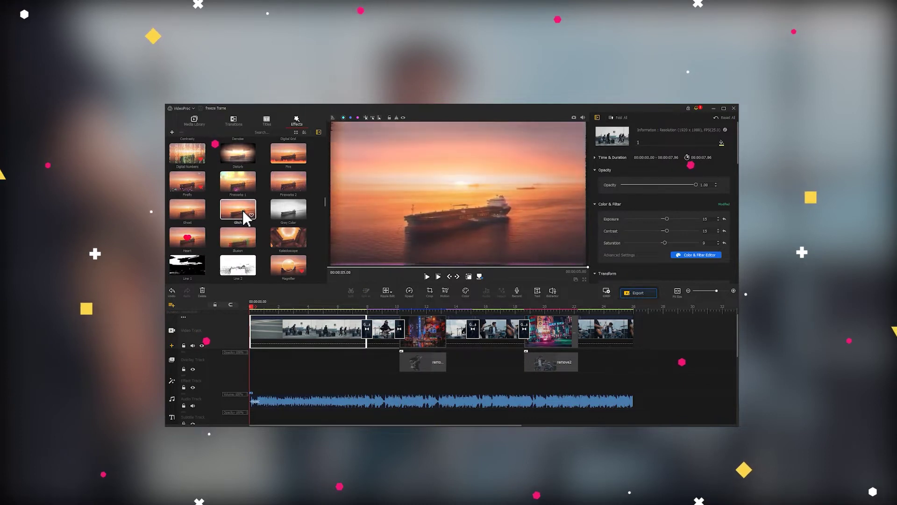
{"action": "left_click", "coordinate": [285, 309]}
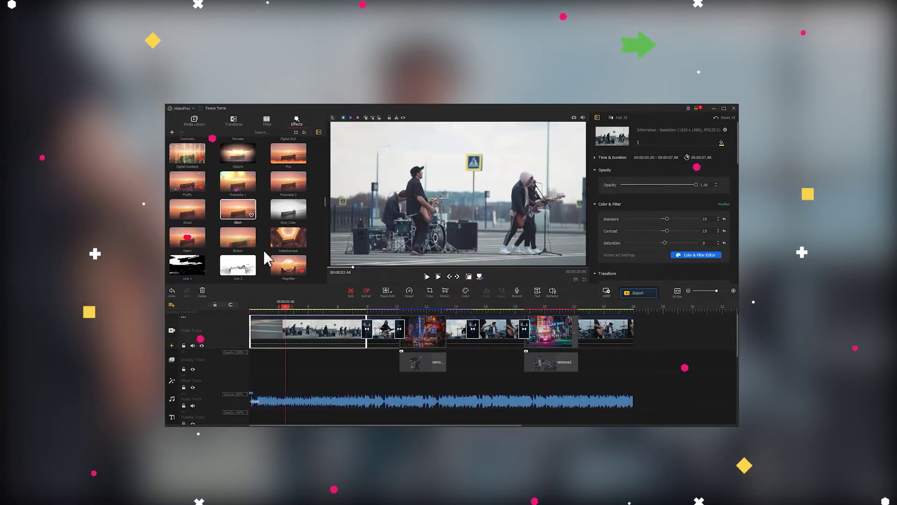
{"action": "left_click_drag", "start_coordinate": [237, 214], "coordinate": [291, 371]}
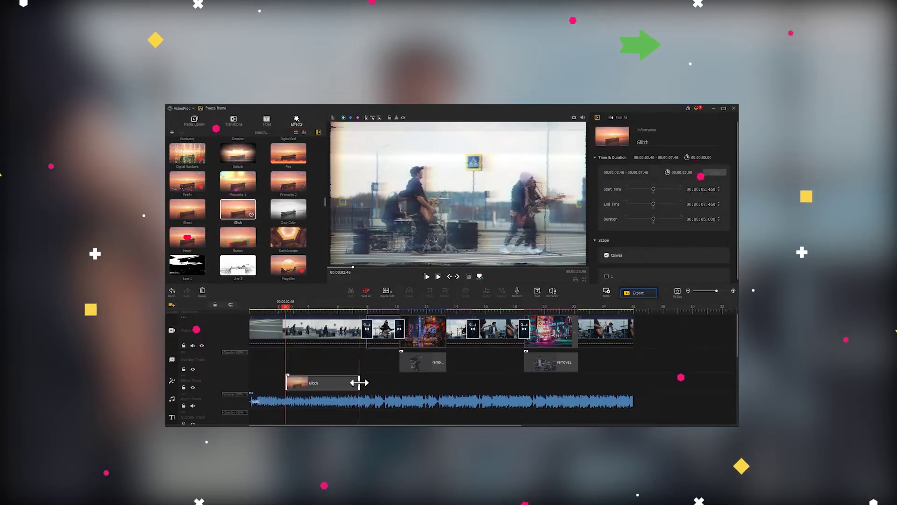
Step: Shorten the Glitch clip and change the second motion keyframe's rotation to 30
{"action": "left_click_drag", "start_coordinate": [359, 382], "coordinate": [299, 383]}
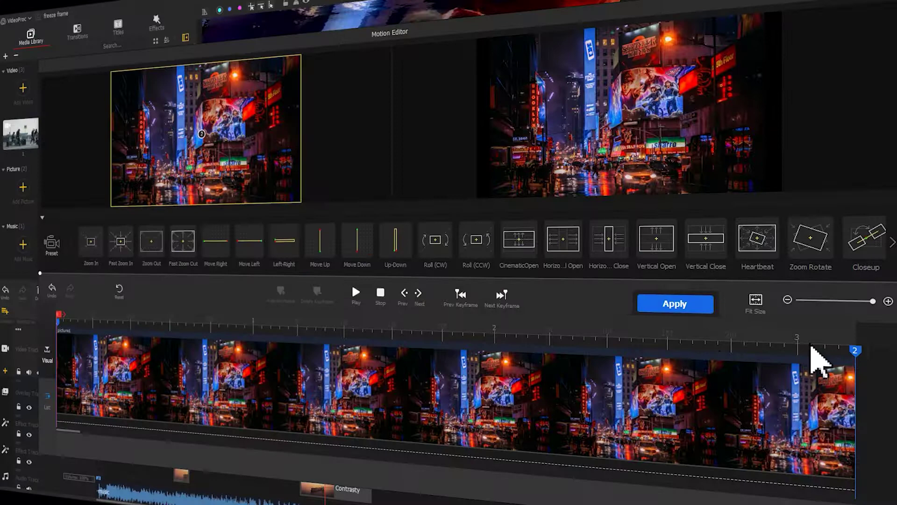
{"action": "left_click", "coordinate": [855, 351]}
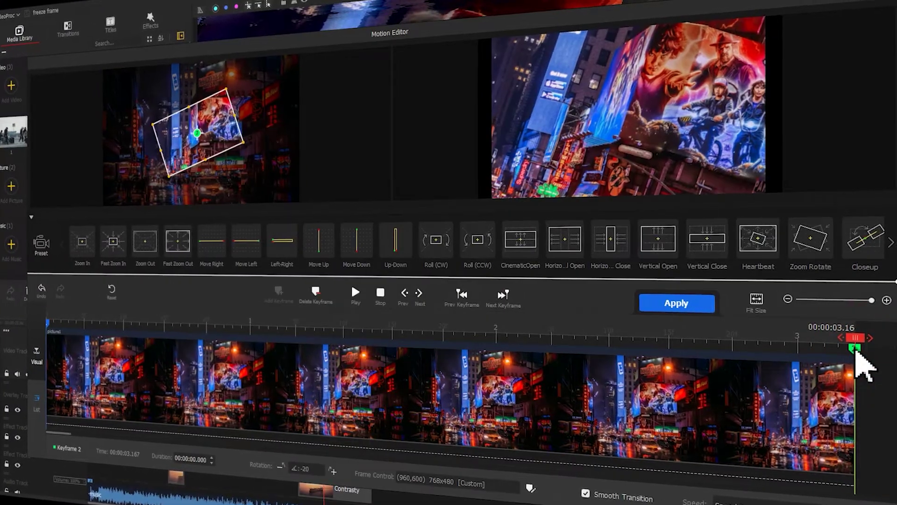
{"action": "double_click", "coordinate": [303, 468]}
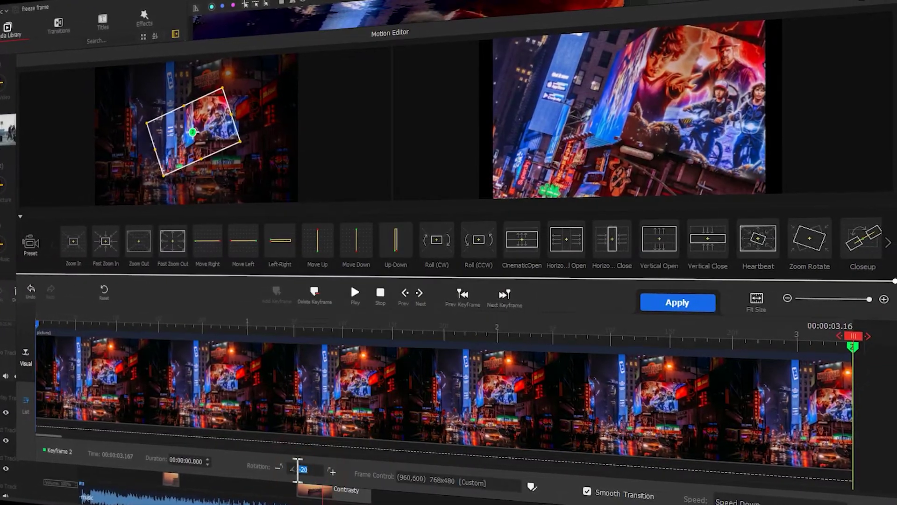
{"action": "type", "text": "30"}
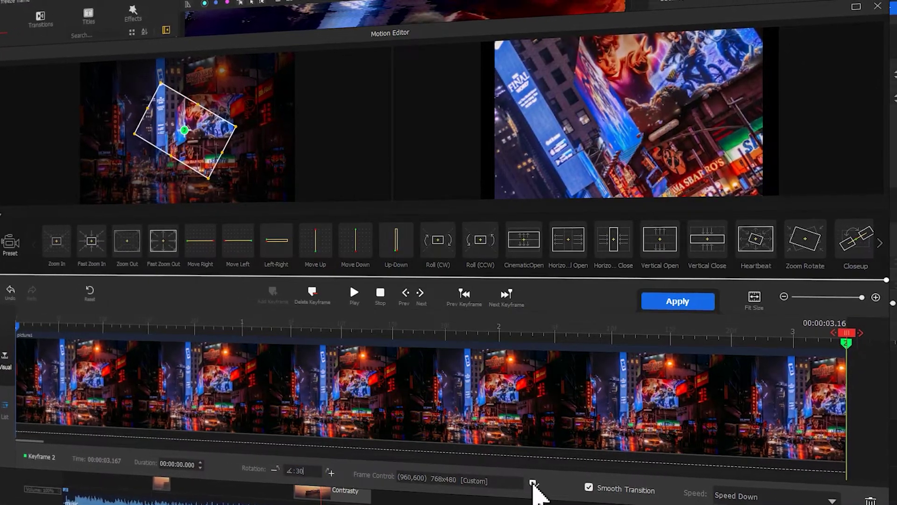
{"action": "left_click", "coordinate": [533, 484]}
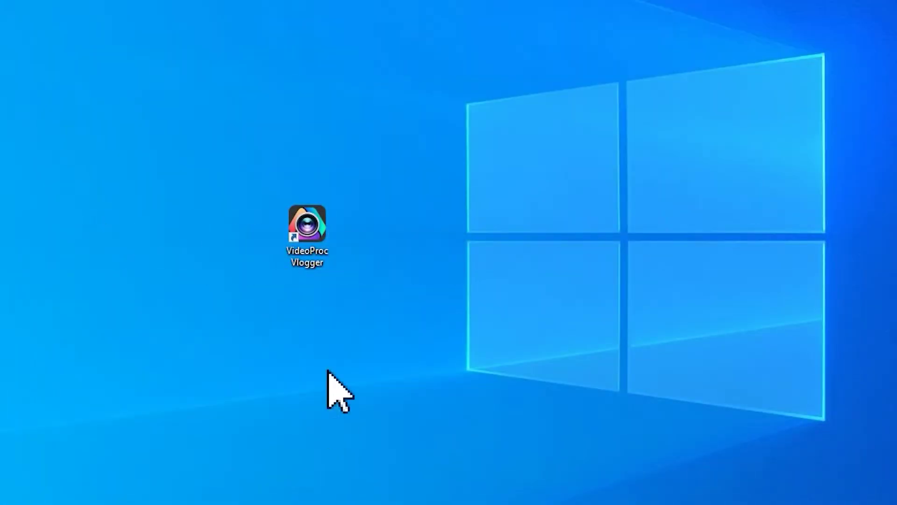
Step: Relaunch VideoProc Vlogger, play through the freeze frame project, and select the neon city clip
{"action": "double_click", "coordinate": [327, 226]}
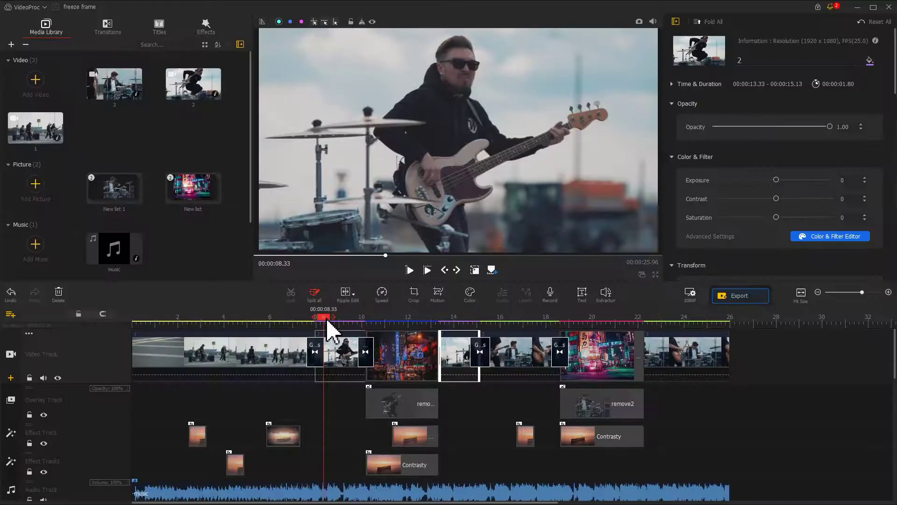
{"action": "key", "text": "space"}
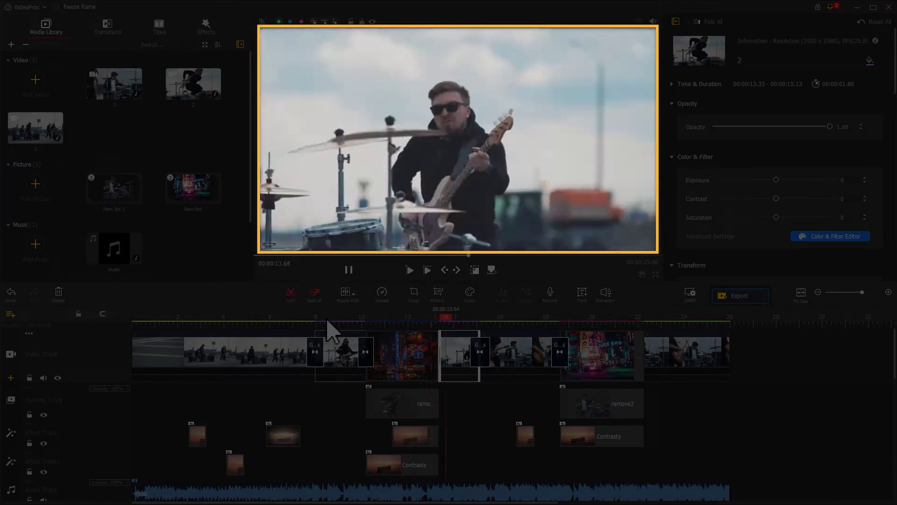
{"action": "key", "text": "space"}
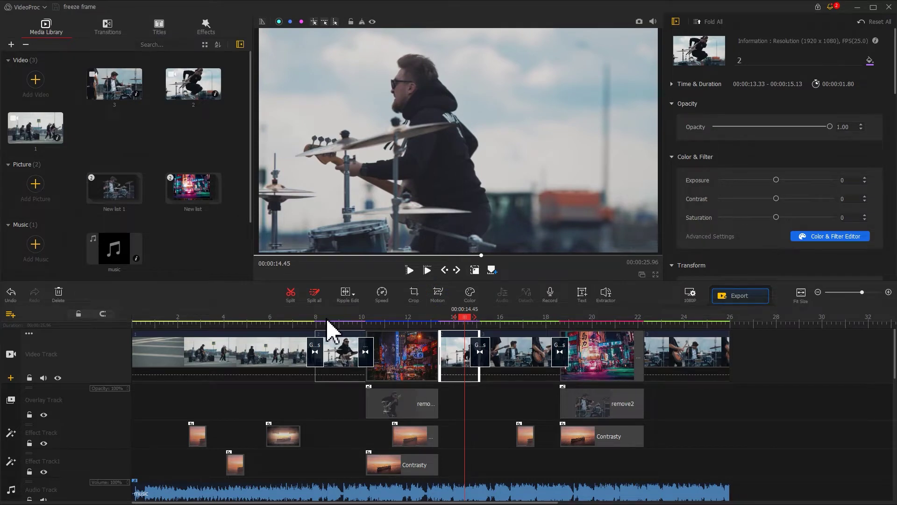
{"action": "left_click", "coordinate": [395, 351]}
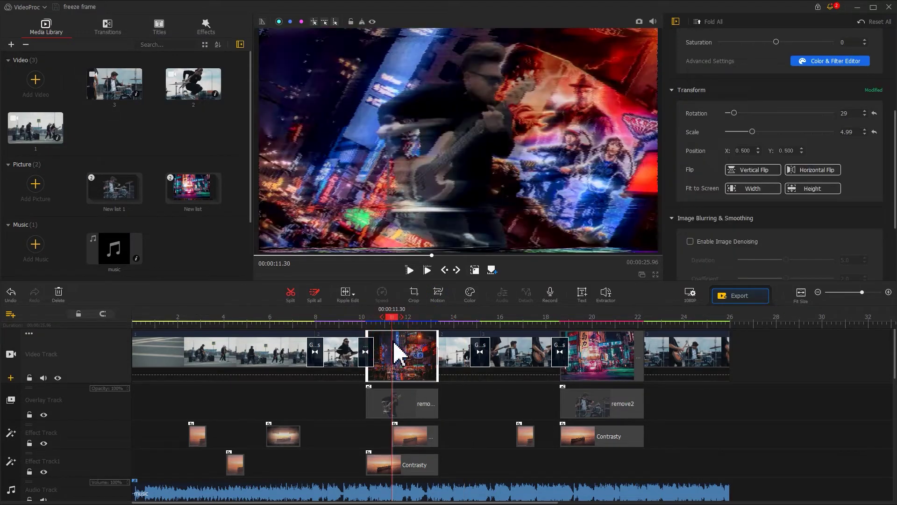
Step: Add the Zoom Rotate motion preset to the neon picture and preview it by playing and scrubbing
{"action": "left_click", "coordinate": [437, 293]}
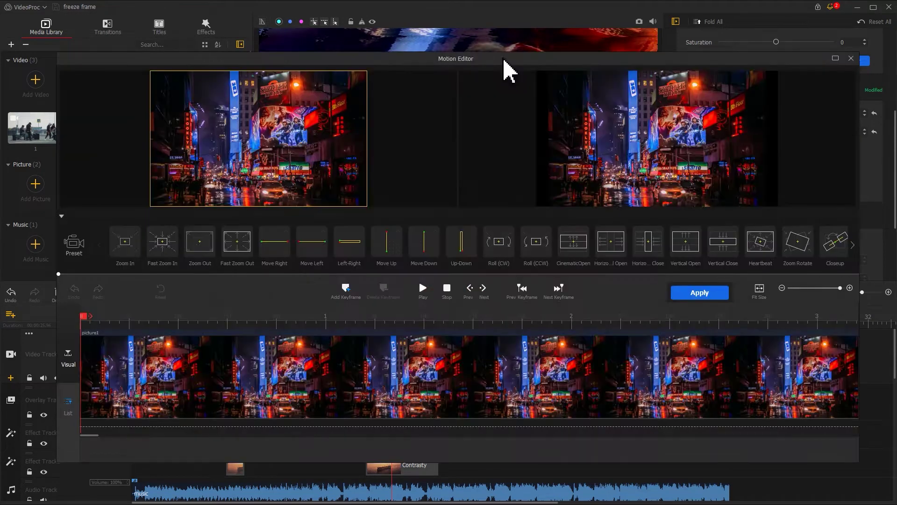
{"action": "left_click", "coordinate": [853, 245]}
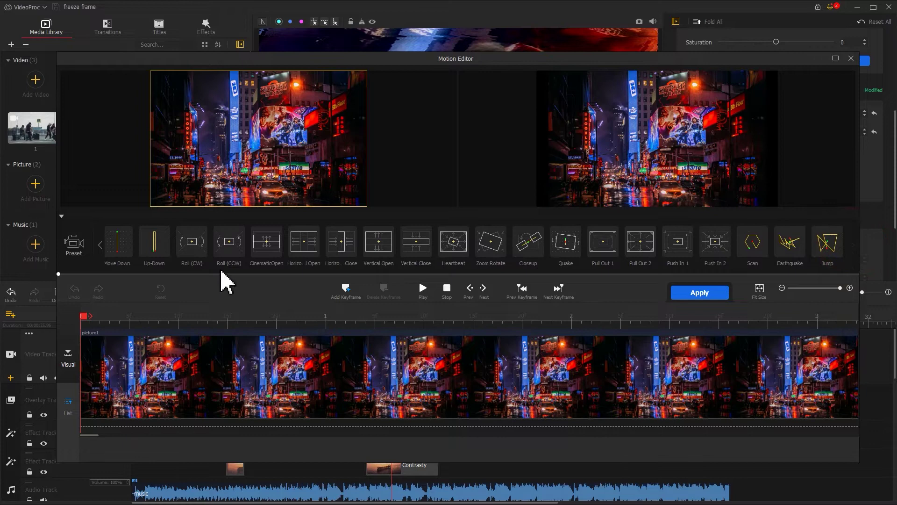
{"action": "left_click", "coordinate": [100, 245]}
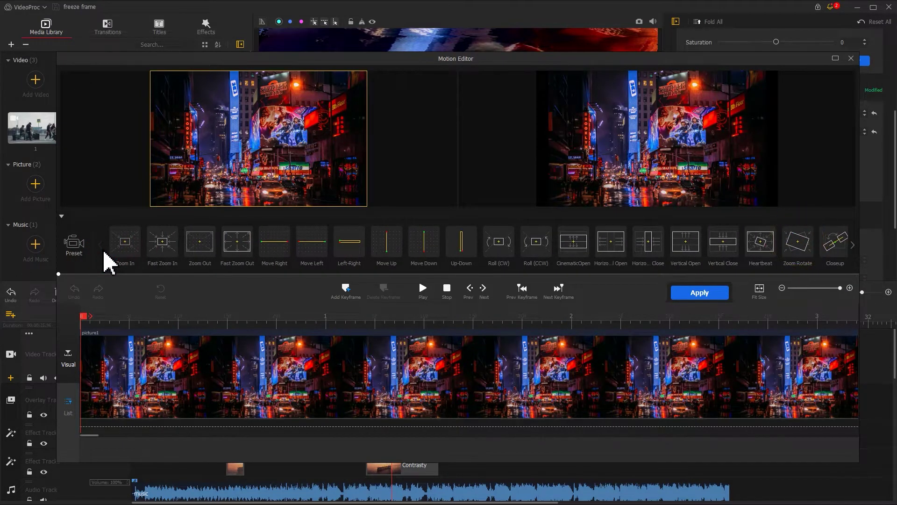
{"action": "left_click", "coordinate": [792, 252]}
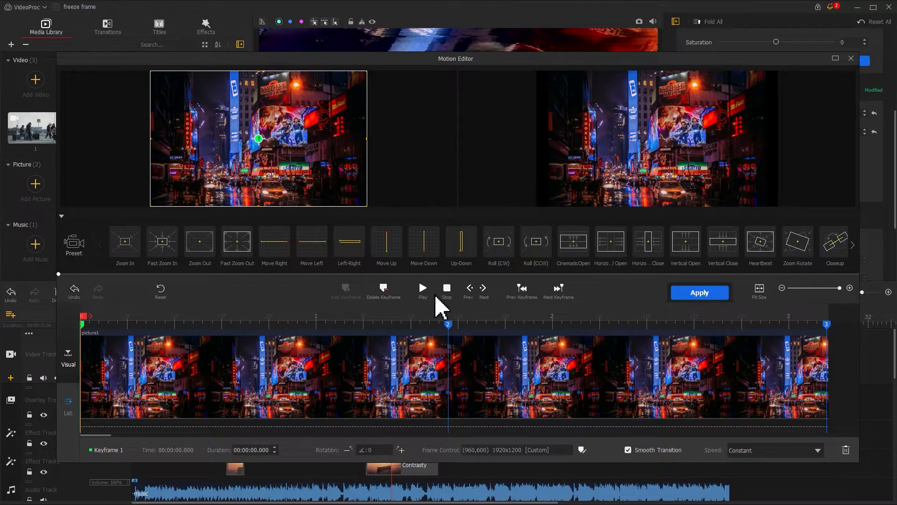
{"action": "left_click", "coordinate": [430, 293]}
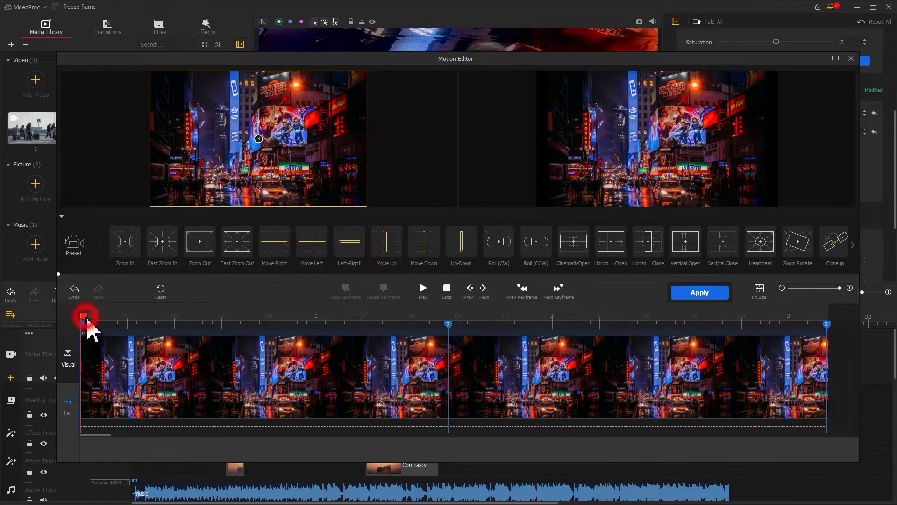
{"action": "left_click_drag", "start_coordinate": [87, 319], "coordinate": [836, 324]}
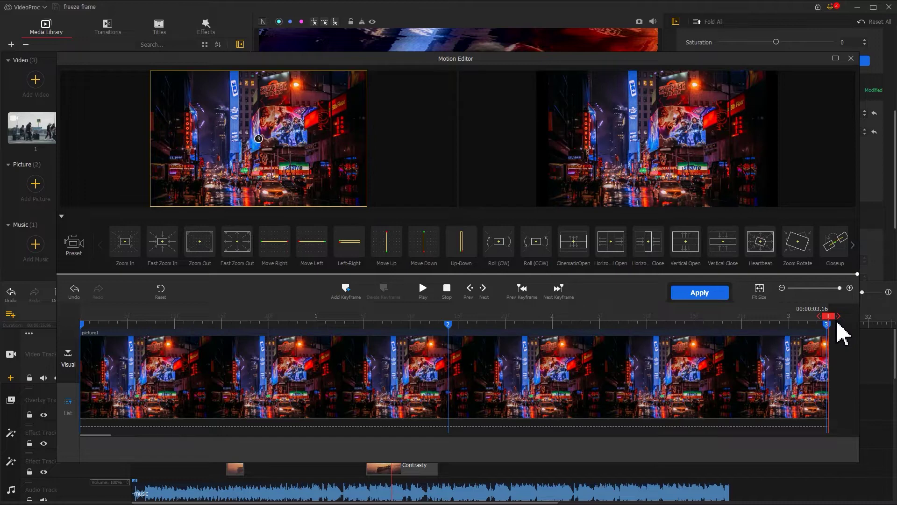
Step: Delete keyframe 3, drag keyframe 2 to 00:00:03.16, and preview the motion
{"action": "left_click", "coordinate": [826, 325]}
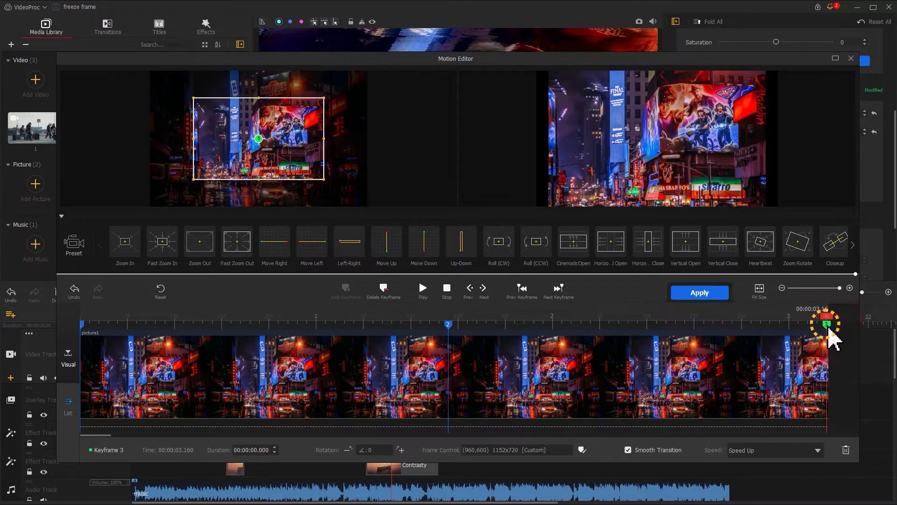
{"action": "left_click", "coordinate": [385, 291]}
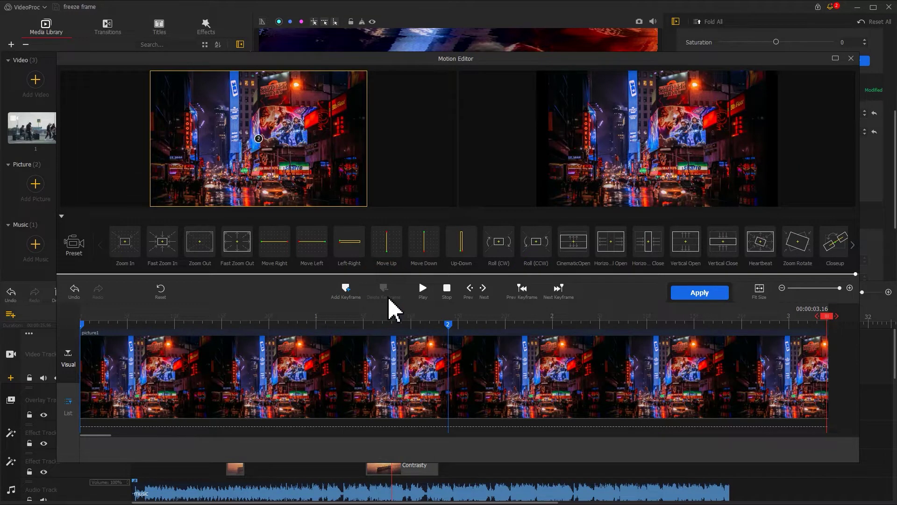
{"action": "left_click", "coordinate": [448, 325]}
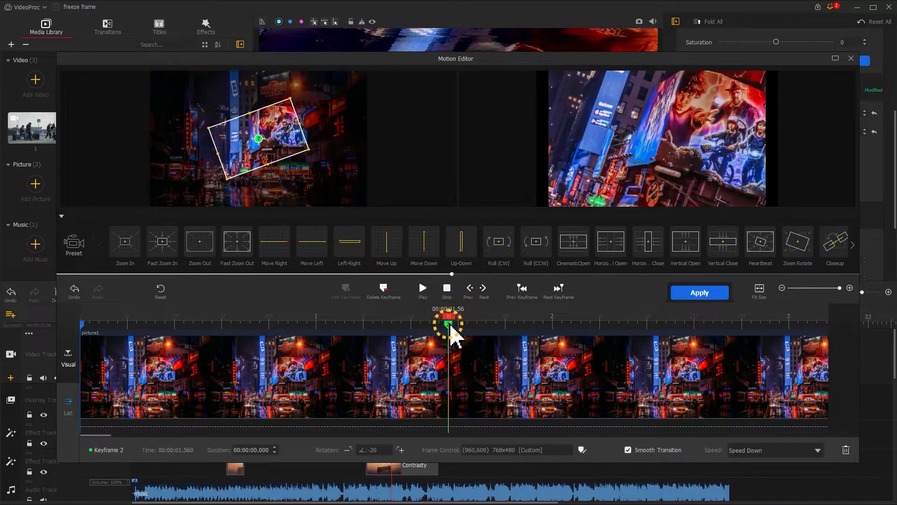
{"action": "left_click_drag", "start_coordinate": [449, 325], "coordinate": [458, 325]}
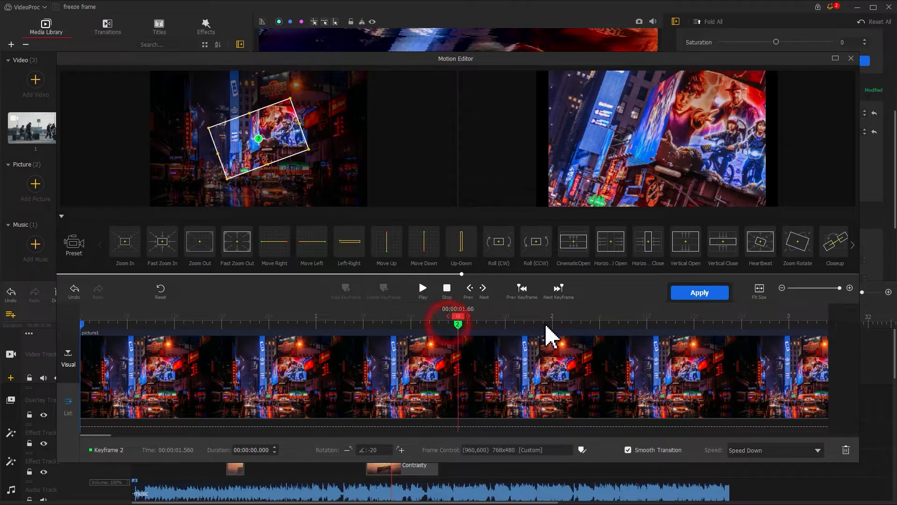
{"action": "mouse_move", "coordinate": [545, 325]}
{"action": "left_mouse_down"}
{"action": "mouse_move", "coordinate": [840, 327]}
{"action": "mouse_move", "coordinate": [825, 310]}
{"action": "left_mouse_up"}
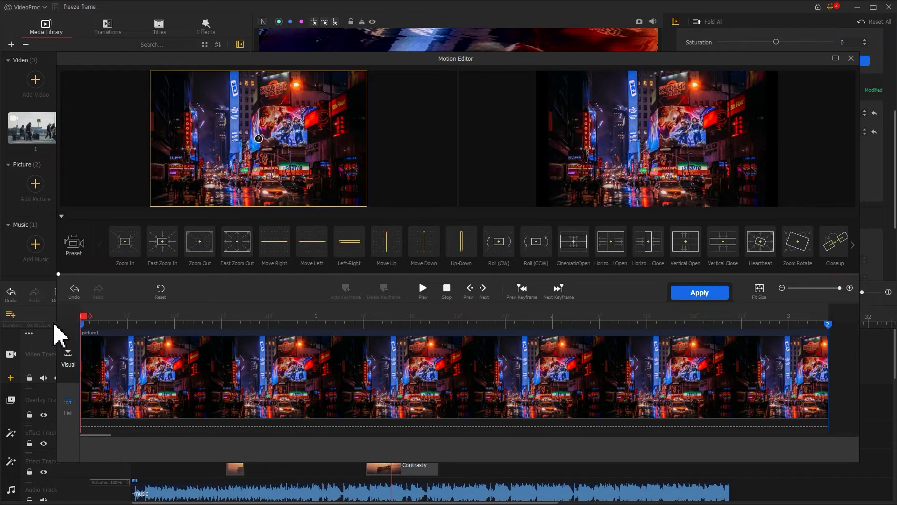
{"action": "key", "text": "space"}
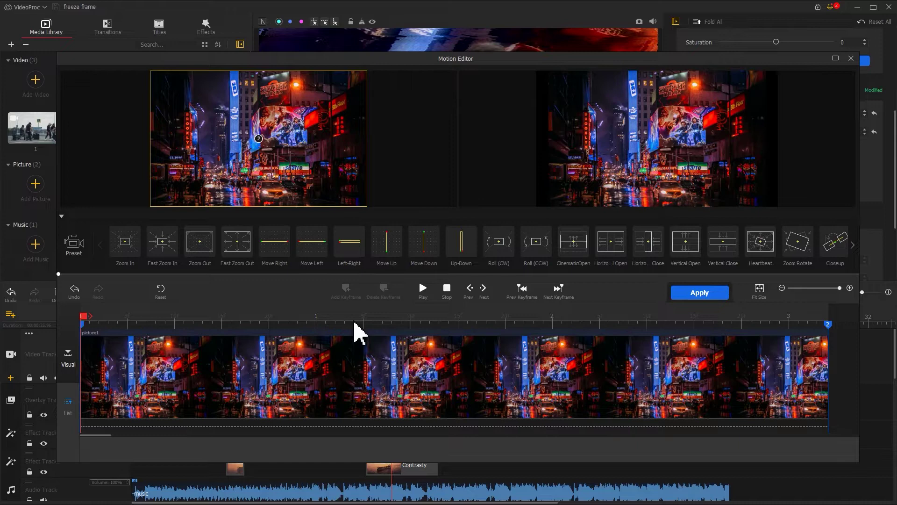
Step: Give the end keyframe rotation 30 and Original aspect at 1128×705, then preview from the start
{"action": "left_click", "coordinate": [827, 324]}
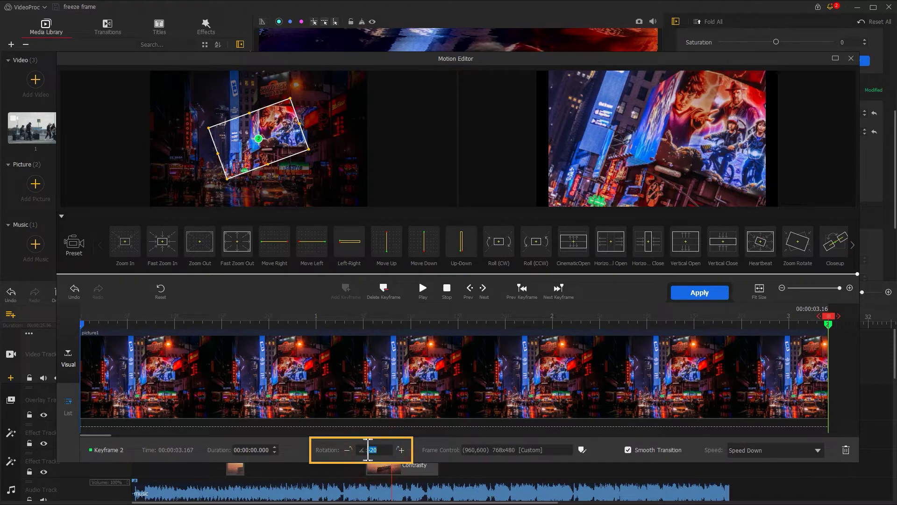
{"action": "type", "text": "30"}
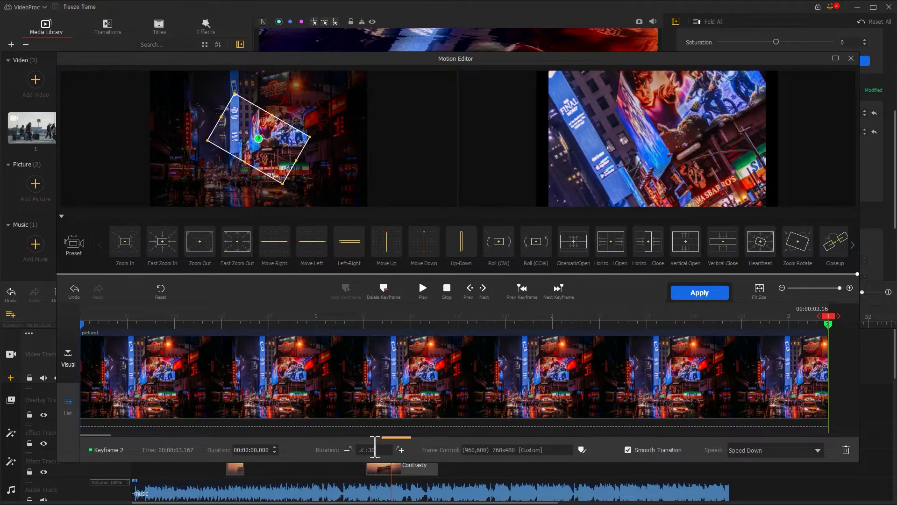
{"action": "left_click", "coordinate": [581, 449]}
{"action": "left_click", "coordinate": [602, 342]}
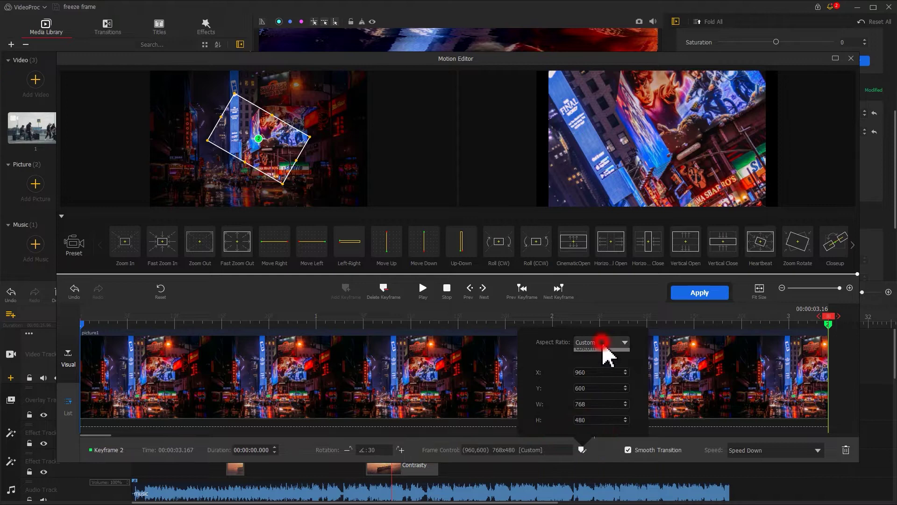
{"action": "left_click", "coordinate": [603, 348]}
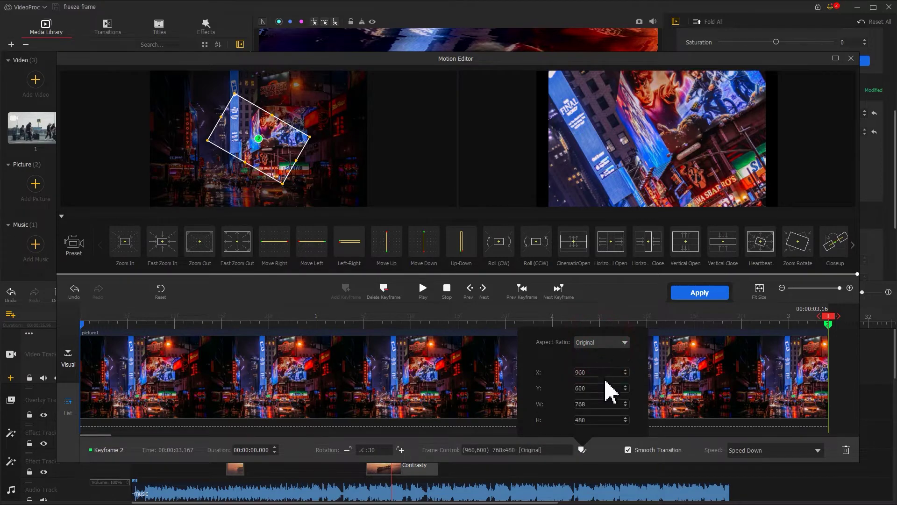
{"action": "left_click_drag", "start_coordinate": [606, 404], "coordinate": [577, 405]}
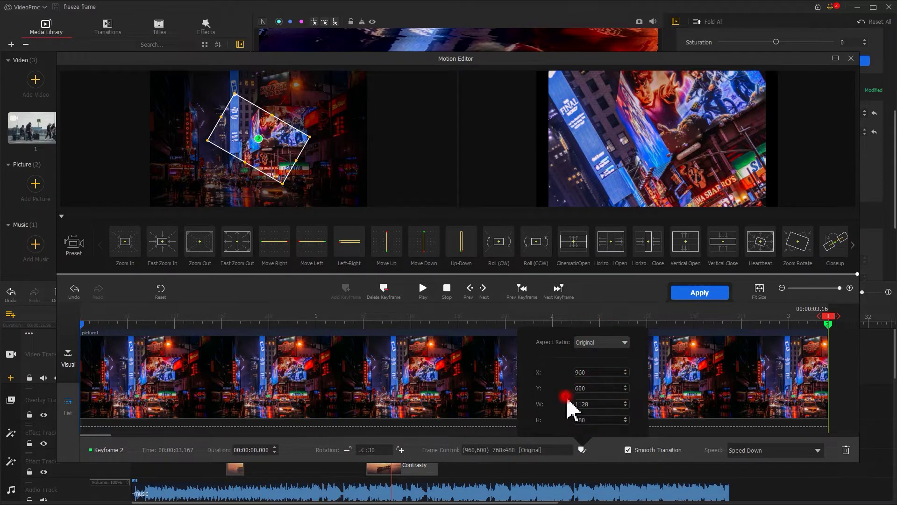
{"action": "type", "text": "1128"}
{"action": "left_click", "coordinate": [565, 397]}
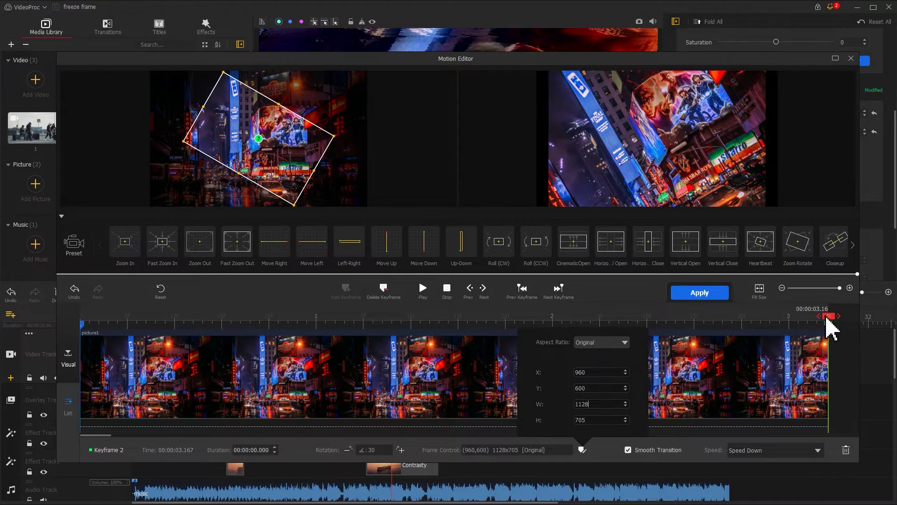
{"action": "left_click_drag", "start_coordinate": [827, 319], "coordinate": [46, 358]}
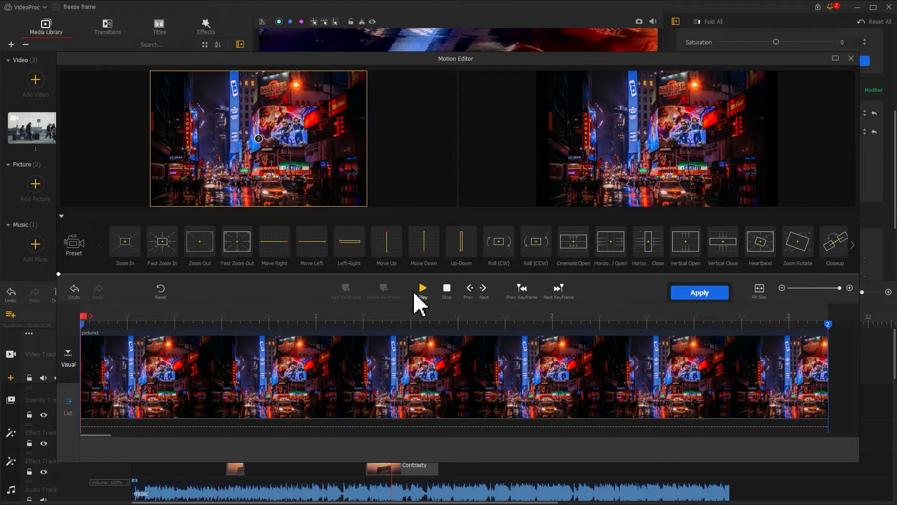
{"action": "left_click", "coordinate": [418, 290]}
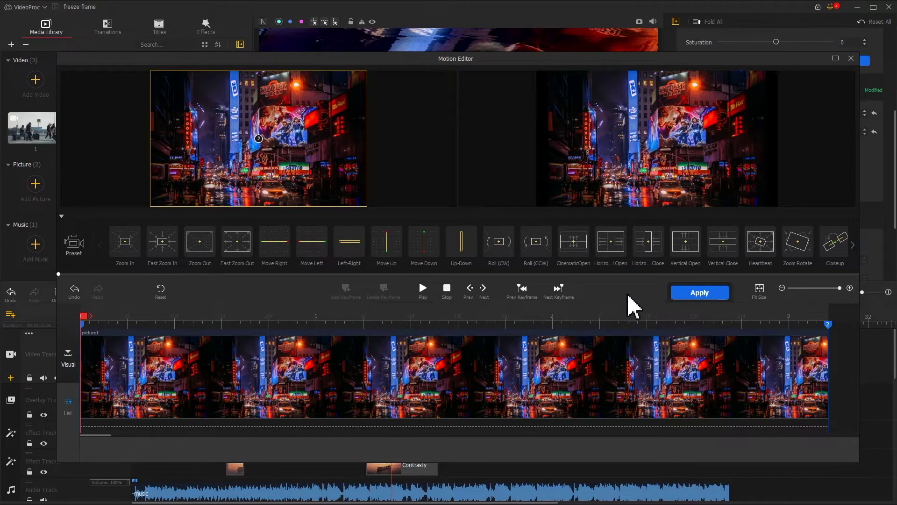
Step: Apply the motion, play the timeline from 00:00:10.17, and select the remove1 guitarist cutout
{"action": "left_click", "coordinate": [677, 295]}
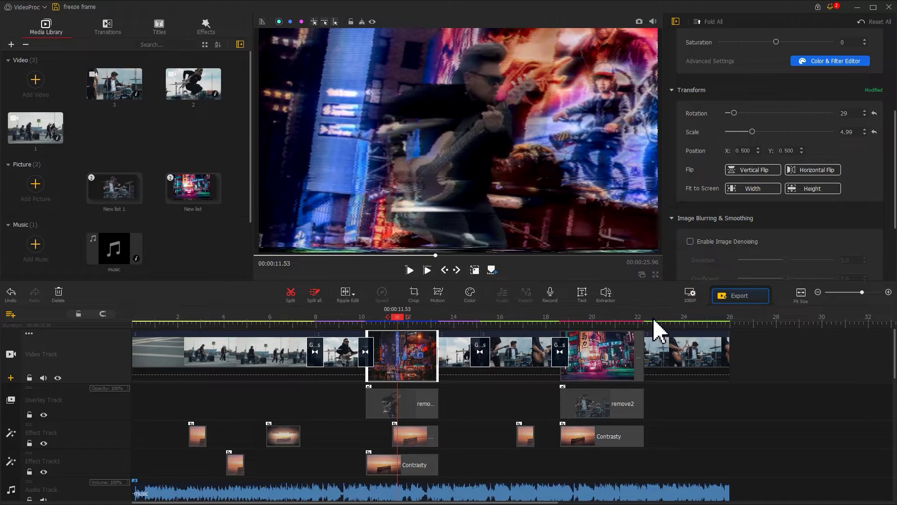
{"action": "left_click", "coordinate": [360, 318]}
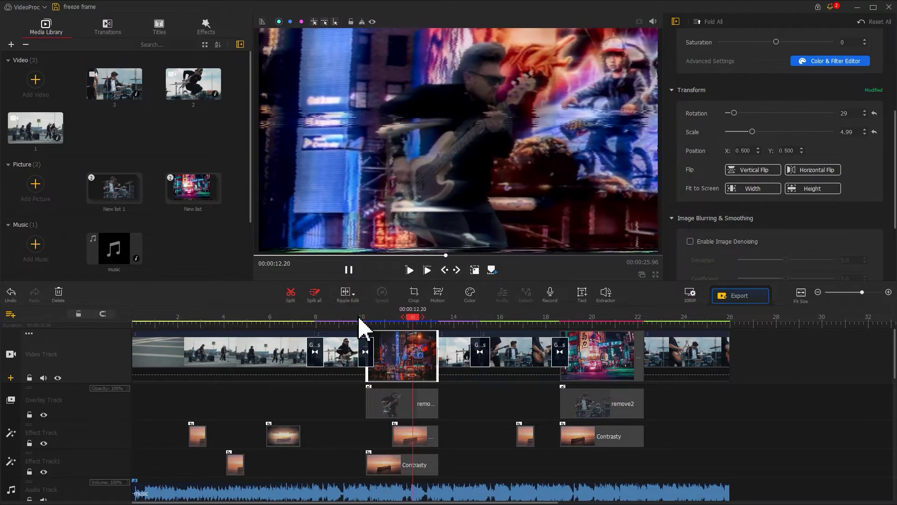
{"action": "key", "text": "space"}
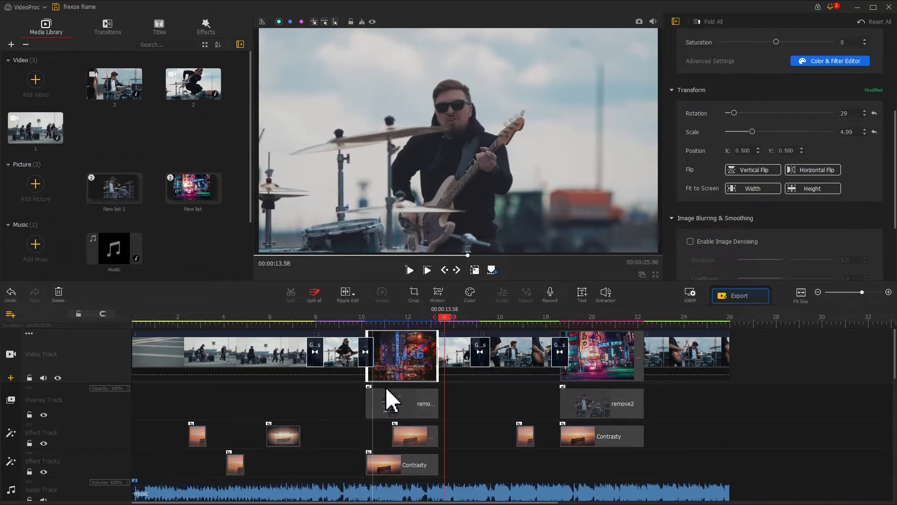
{"action": "left_click", "coordinate": [393, 403]}
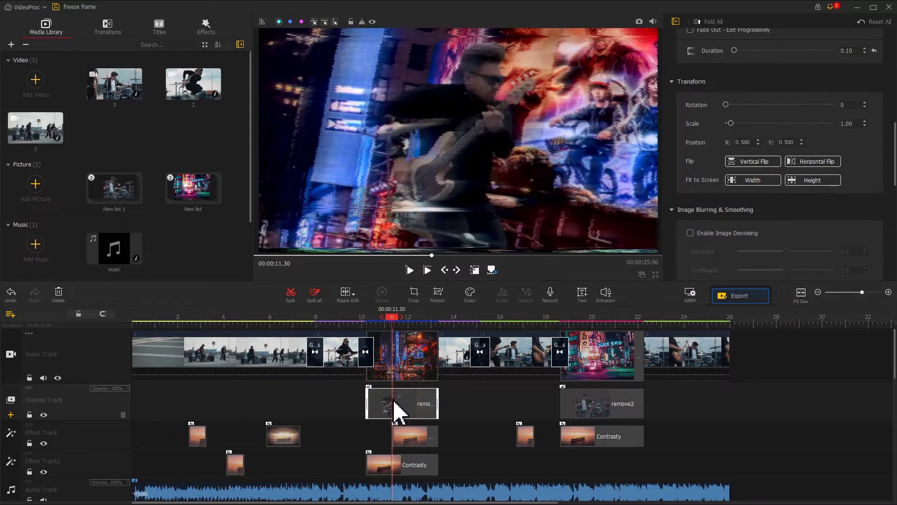
Step: Add Zoom Rotate to the guitarist cutout, delete keyframe 3, and move keyframe 2 to the clip end
{"action": "left_click", "coordinate": [437, 294]}
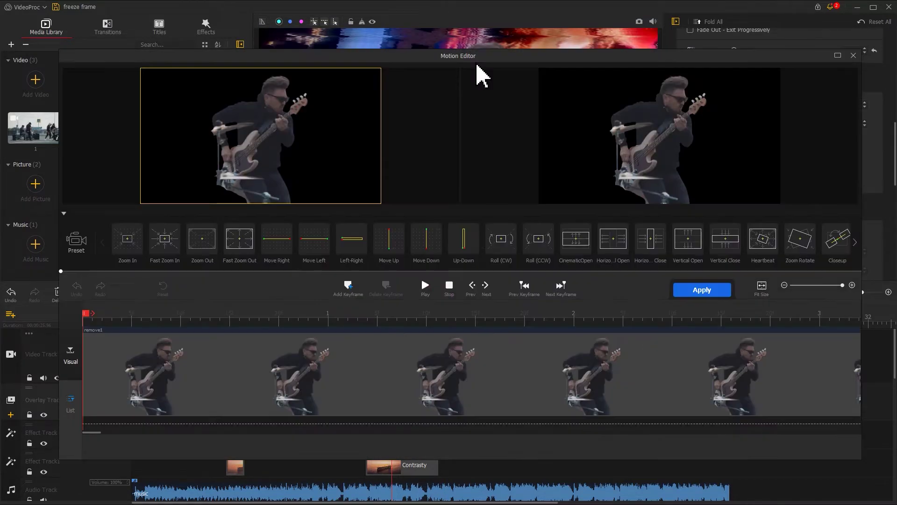
{"action": "left_click", "coordinate": [799, 250]}
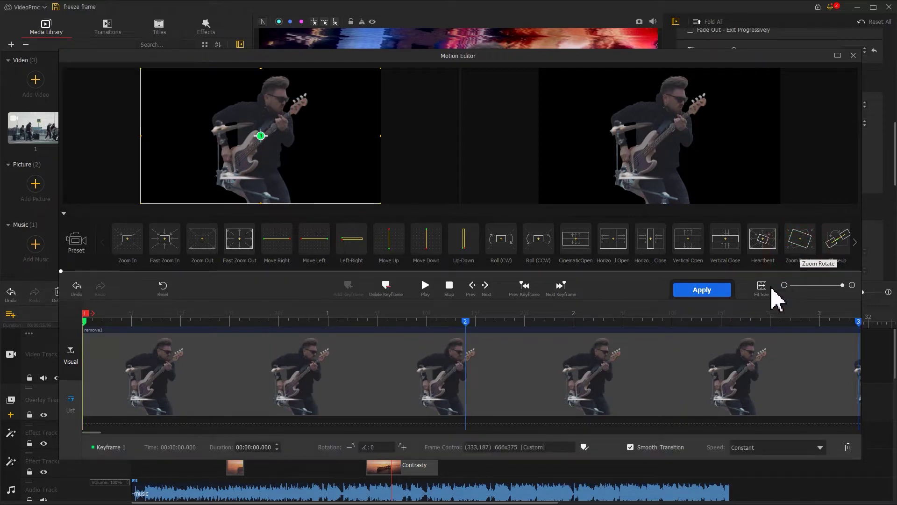
{"action": "left_click_drag", "start_coordinate": [715, 322], "coordinate": [618, 323]}
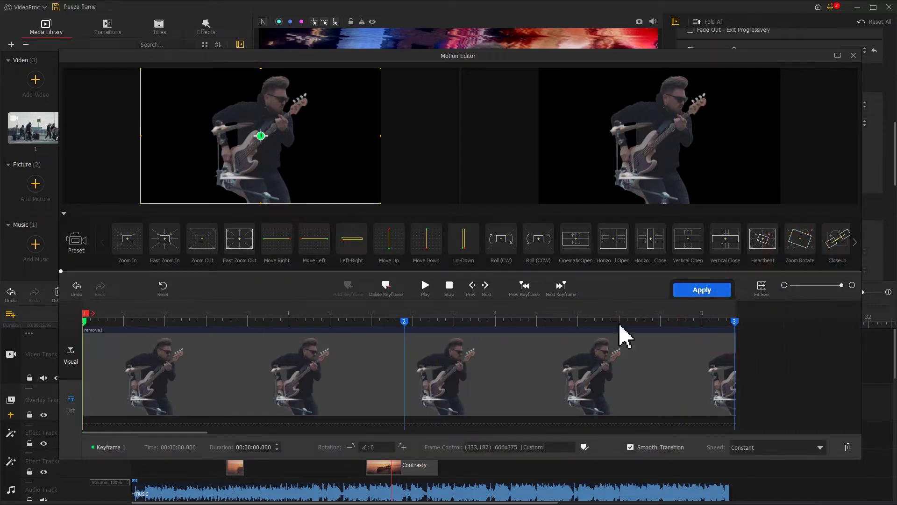
{"action": "left_click", "coordinate": [734, 322]}
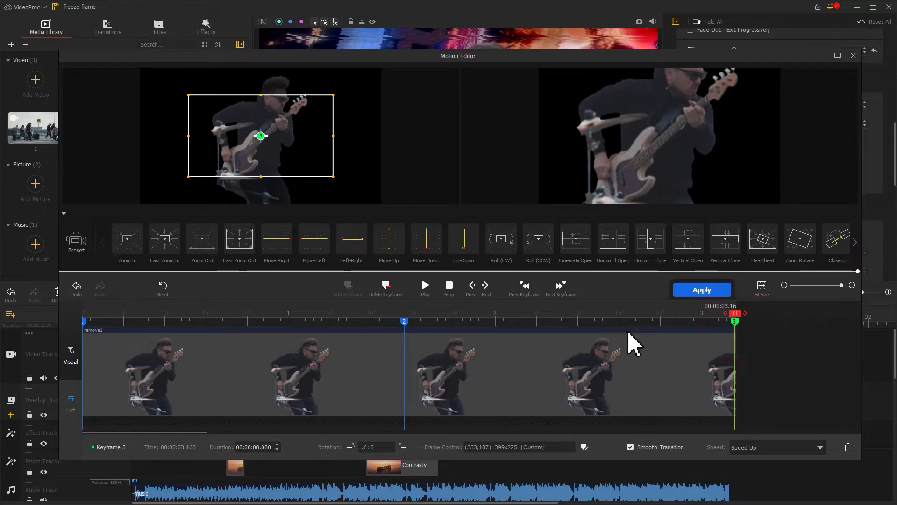
{"action": "left_click", "coordinate": [385, 286]}
{"action": "left_click", "coordinate": [404, 322]}
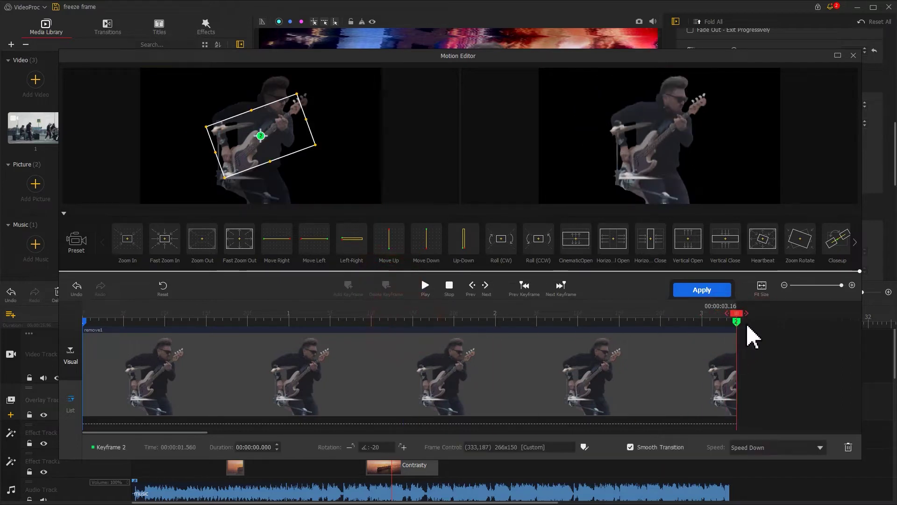
{"action": "left_click", "coordinate": [748, 327]}
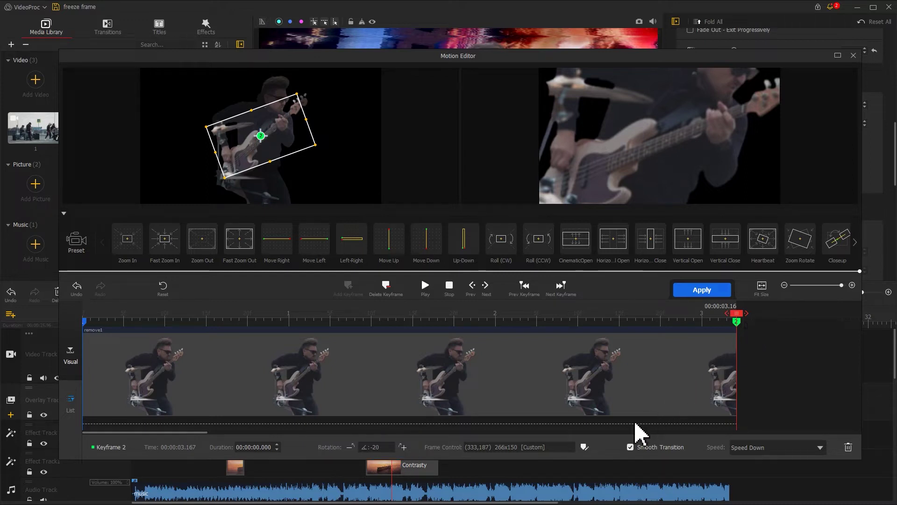
Step: Frame the end keyframe at Original aspect ratio, 442×248, and preview the motion
{"action": "left_click", "coordinate": [585, 447]}
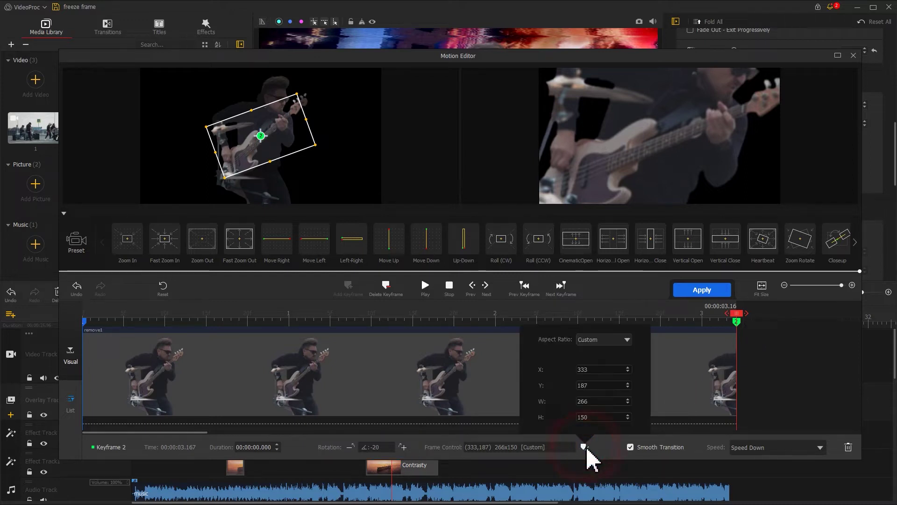
{"action": "left_click", "coordinate": [606, 343]}
{"action": "left_click", "coordinate": [604, 356]}
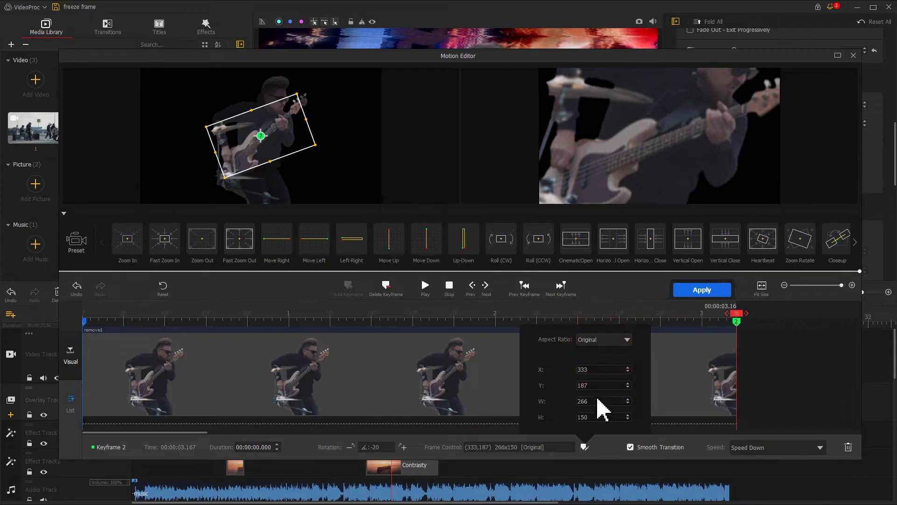
{"action": "double_click", "coordinate": [583, 402]}
{"action": "type", "text": "442"}
{"action": "key", "text": "Return"}
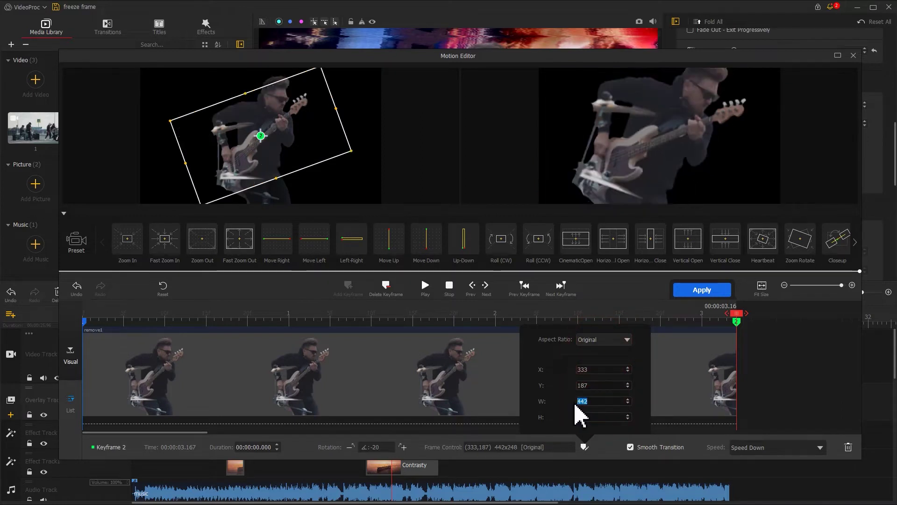
{"action": "left_click", "coordinate": [736, 314]}
{"action": "key", "text": "space"}
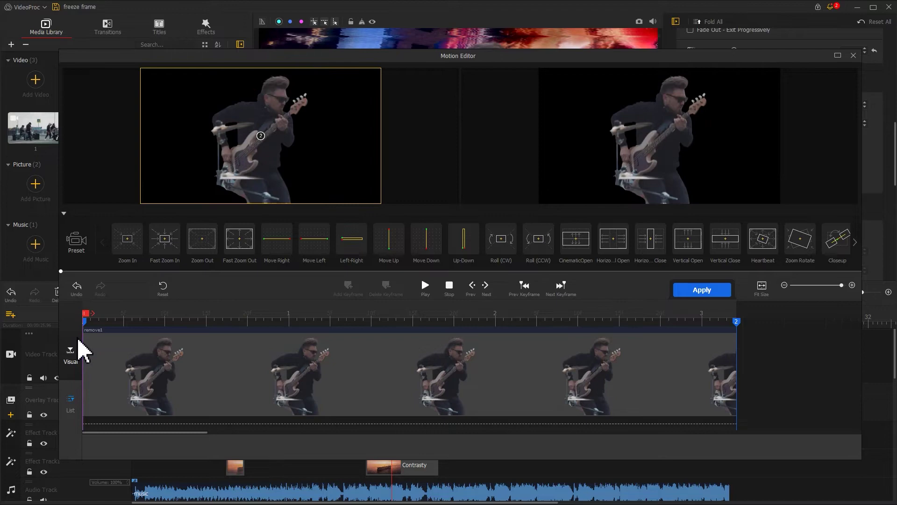
Step: Apply the cutout's motion, review playback, and open the Motion Editor for the Tokyo street picture
{"action": "left_click", "coordinate": [683, 291]}
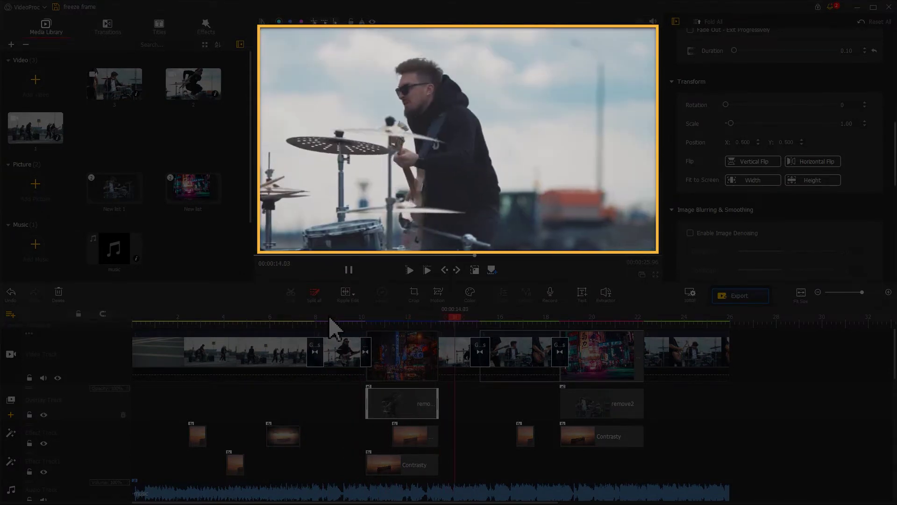
{"action": "key", "text": "space"}
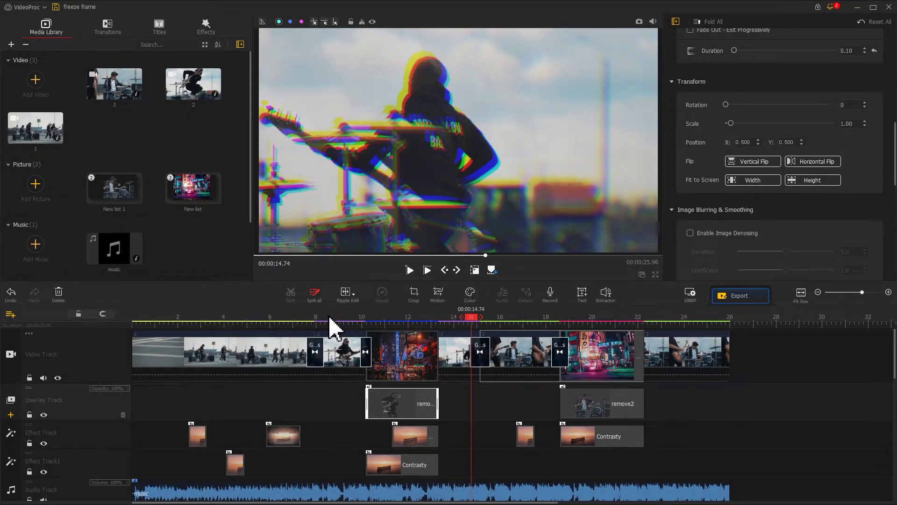
{"action": "left_click", "coordinate": [583, 356]}
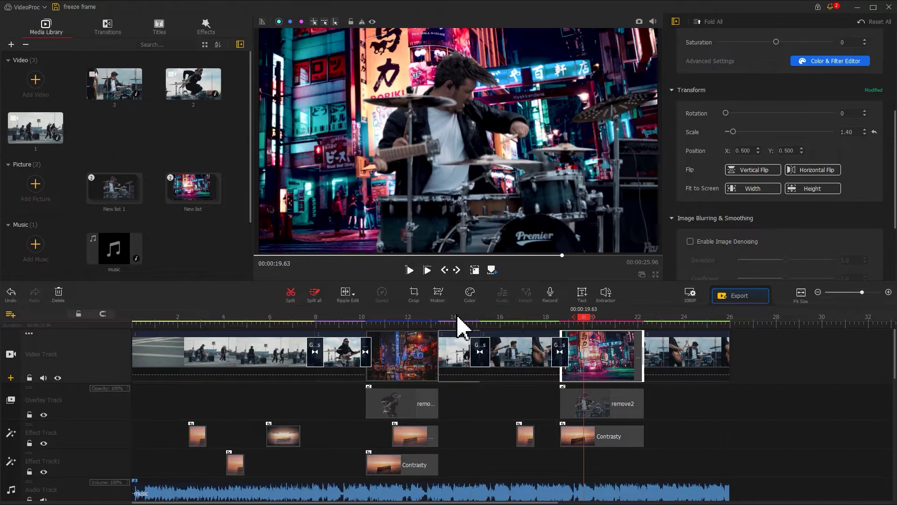
{"action": "left_click", "coordinate": [437, 294]}
Step: Add Zoom Rotate to the Tokyo picture, drop keyframe 3, move keyframe 2 to the end, rotate 30, apply
{"action": "left_click", "coordinate": [801, 255]}
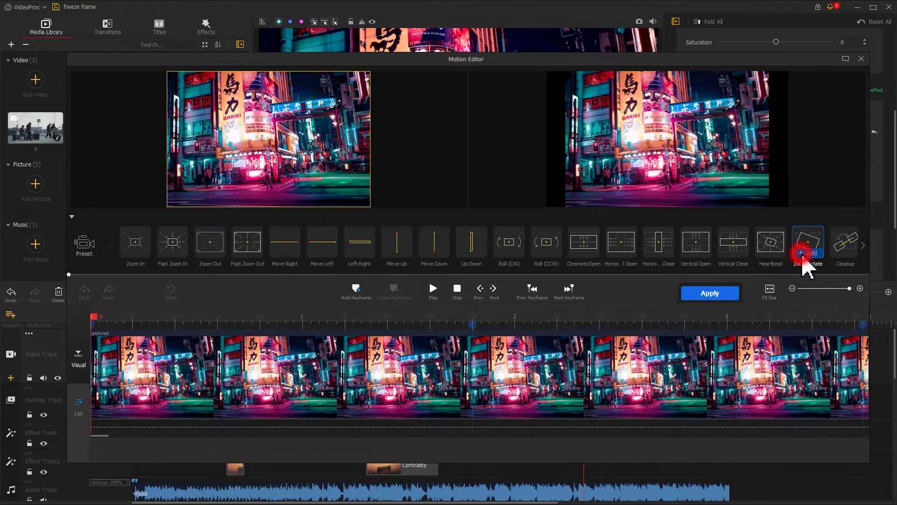
{"action": "left_click", "coordinate": [865, 326]}
{"action": "left_click", "coordinate": [394, 291]}
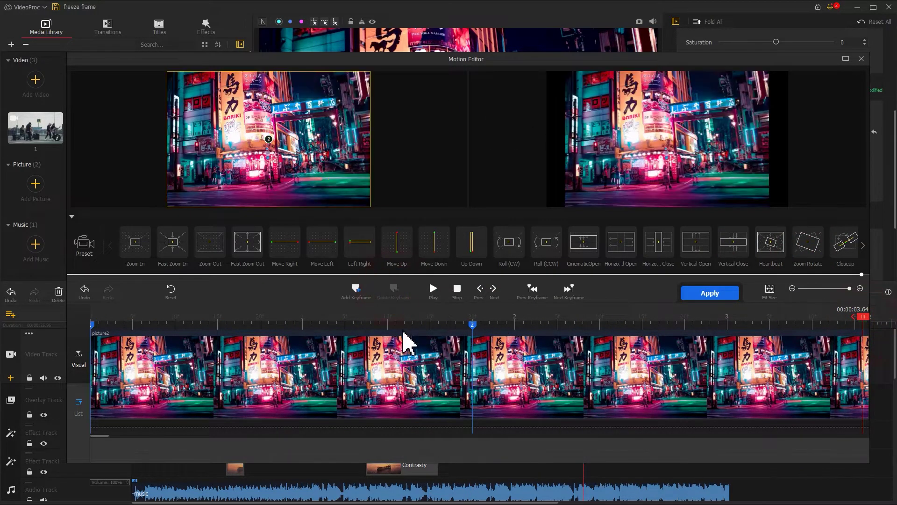
{"action": "left_click", "coordinate": [411, 324]}
{"action": "left_click_drag", "start_coordinate": [395, 324], "coordinate": [715, 324]}
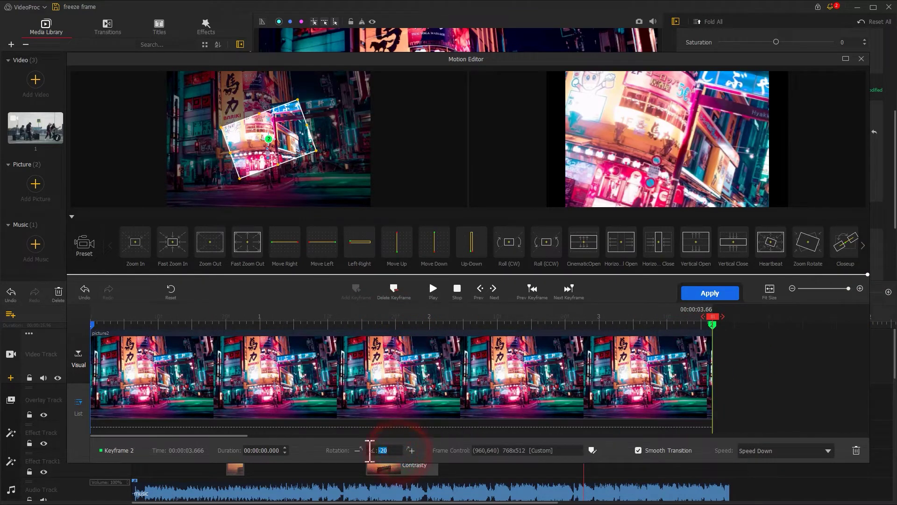
{"action": "type", "text": "30"}
{"action": "left_click", "coordinate": [591, 450]}
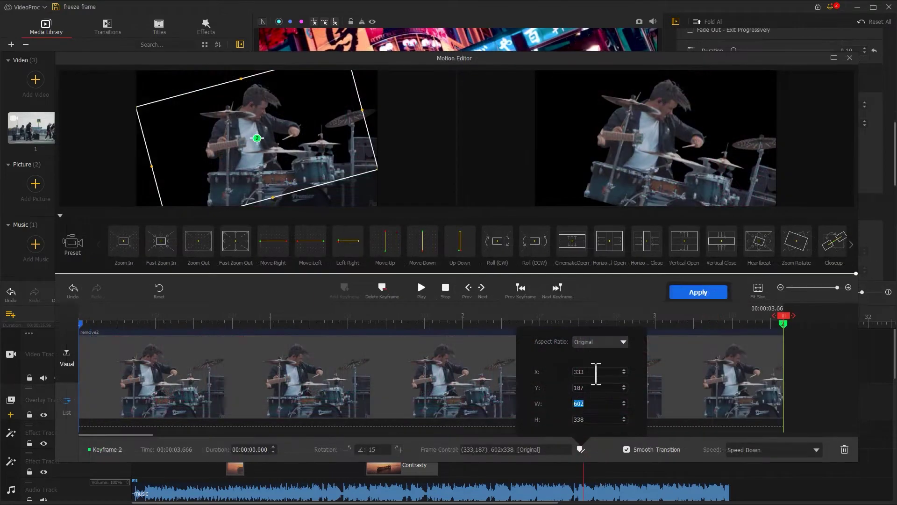
{"action": "left_click", "coordinate": [668, 293]}
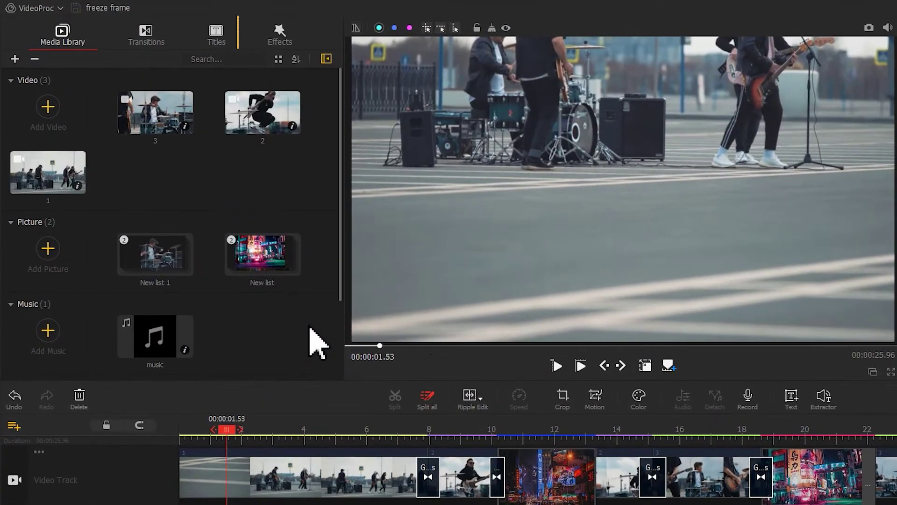
Step: Place the Title 6 'Lorem ipsum' clip on the subtitle track at 00:00:10.16, over the bass player
{"action": "left_click", "coordinate": [214, 37]}
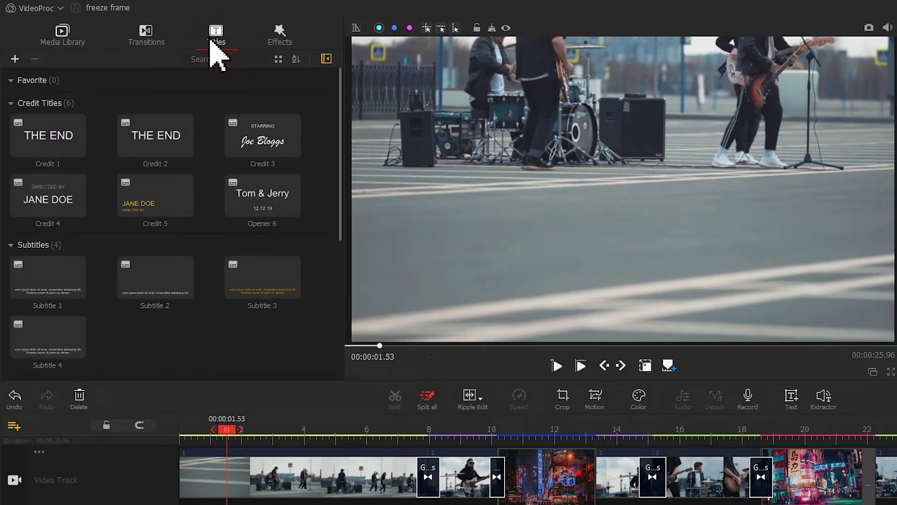
{"action": "scroll", "coordinate": [321, 299], "scroll_direction": "down", "scroll_amount": 3}
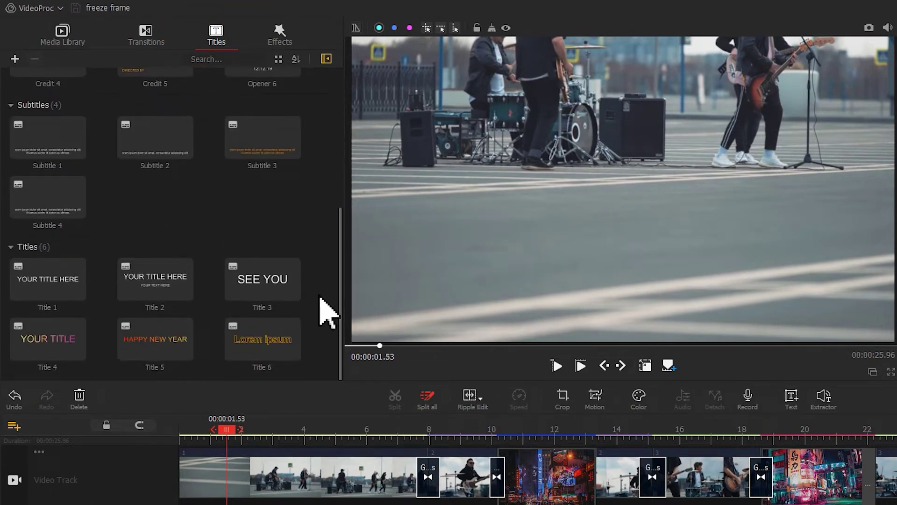
{"action": "left_click_drag", "start_coordinate": [240, 341], "coordinate": [259, 504]}
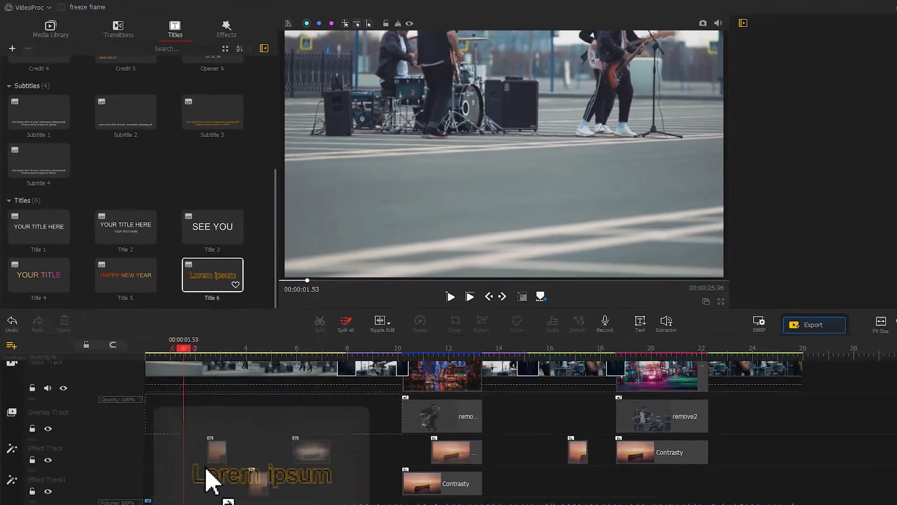
{"action": "left_click_drag", "start_coordinate": [211, 481], "coordinate": [218, 504]}
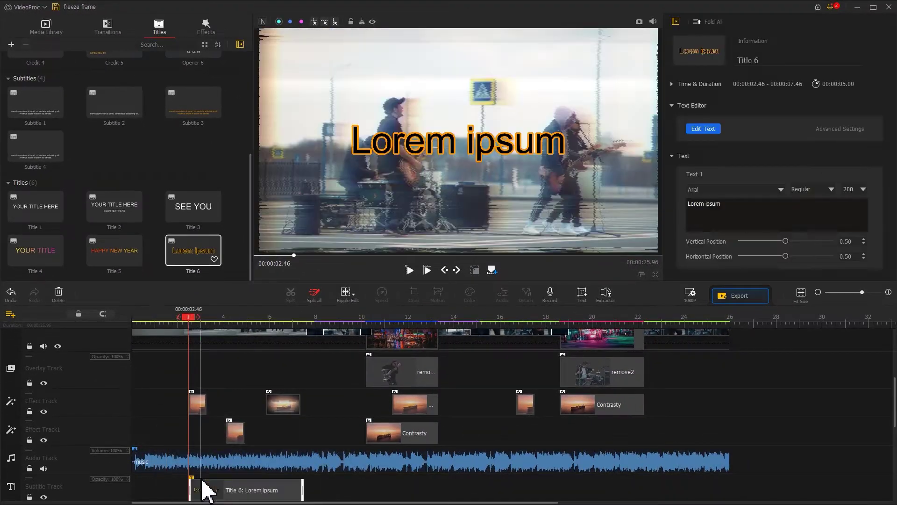
{"action": "left_click_drag", "start_coordinate": [193, 319], "coordinate": [370, 322]}
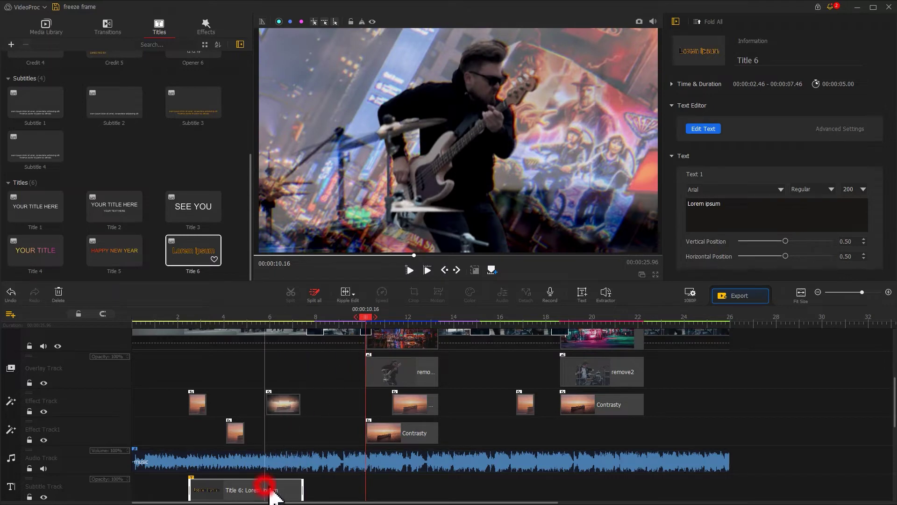
{"action": "left_click_drag", "start_coordinate": [267, 486], "coordinate": [451, 496]}
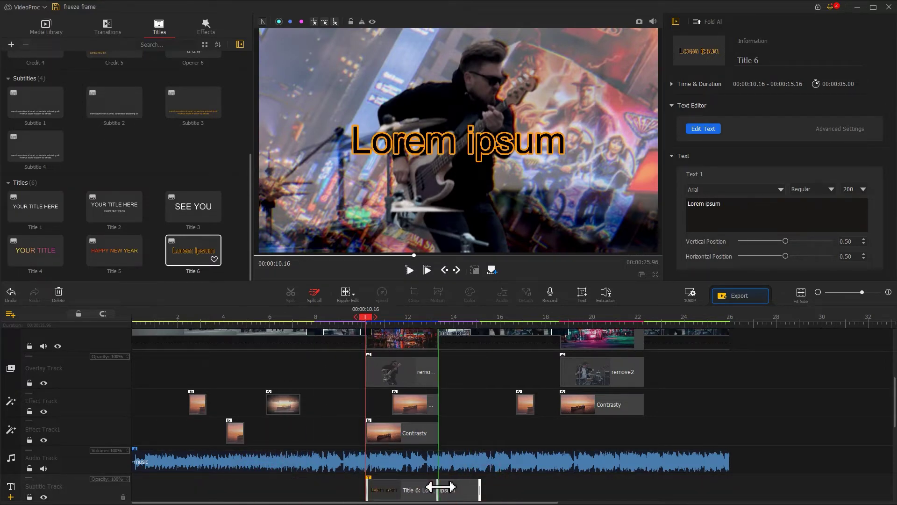
Step: Trim the title to 3.16 seconds and change its text to JUSTIN ALIEN
{"action": "left_click_drag", "start_coordinate": [440, 488], "coordinate": [441, 489]}
{"action": "scroll", "coordinate": [448, 489], "scroll_direction": "down", "scroll_amount": 2}
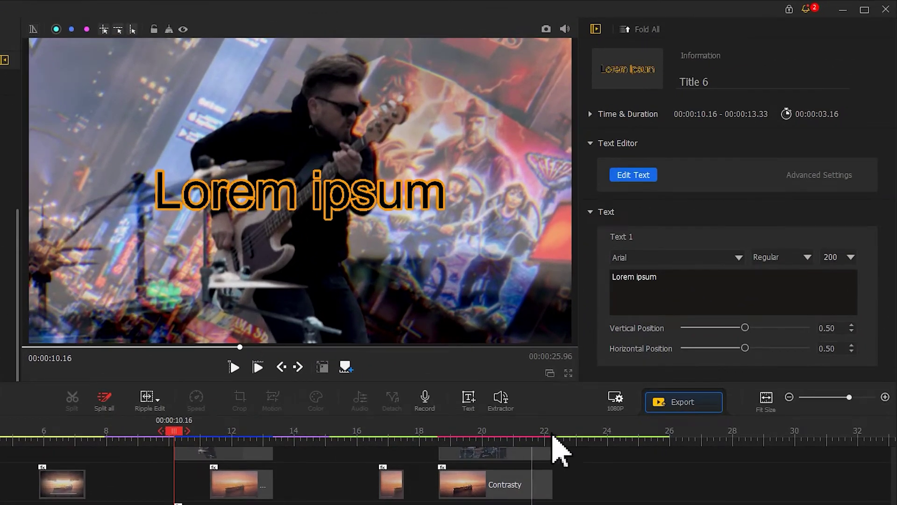
{"action": "left_click_drag", "start_coordinate": [660, 277], "coordinate": [628, 279]}
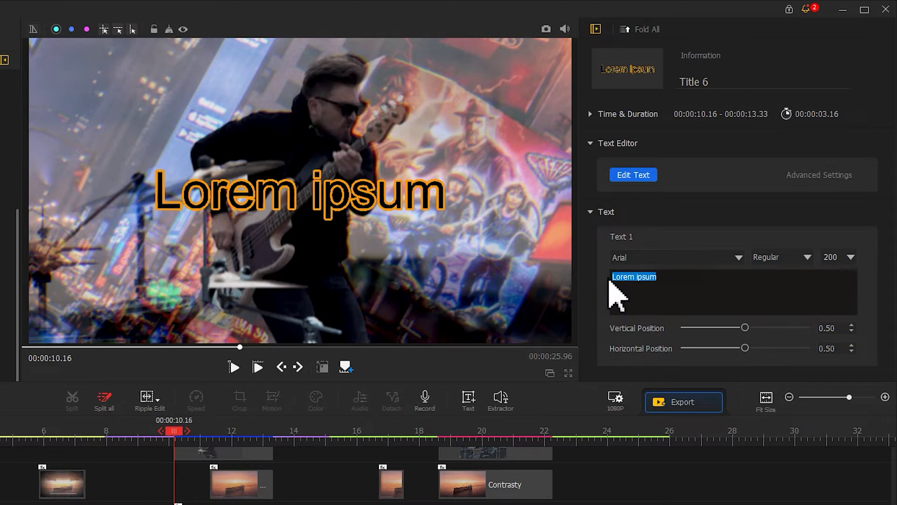
{"action": "type", "text": "JUSTIN ALIEN"}
Step: Set the title to Bernard MT Condensed, size 148, positioned lower-left at 0.28/0.29
{"action": "left_click", "coordinate": [640, 259]}
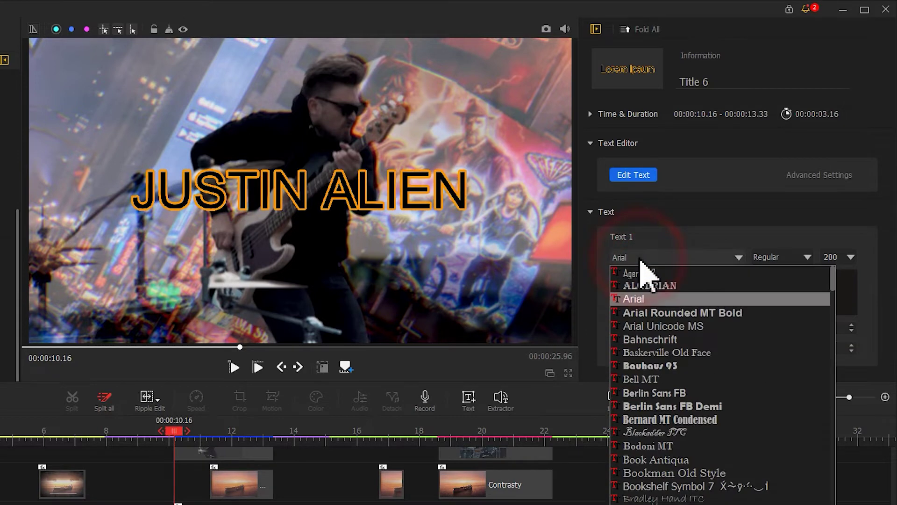
{"action": "left_click", "coordinate": [692, 419]}
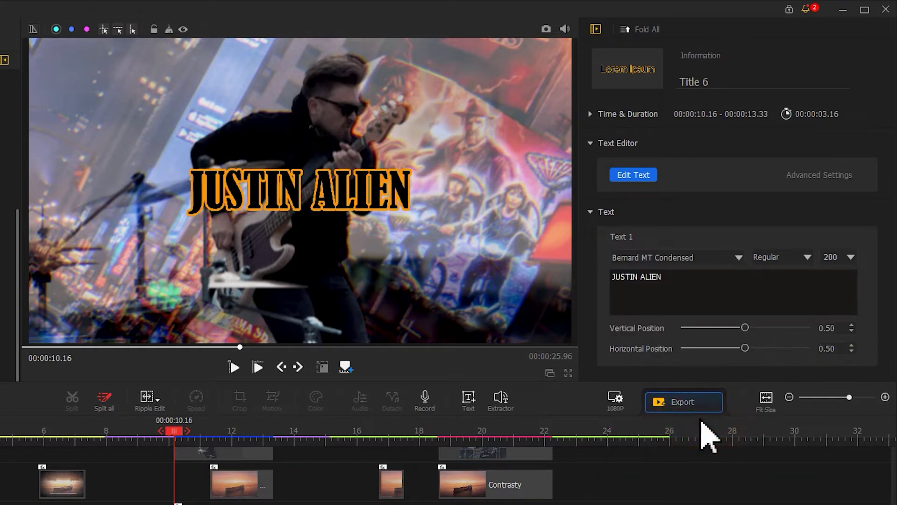
{"action": "left_click", "coordinate": [846, 255]}
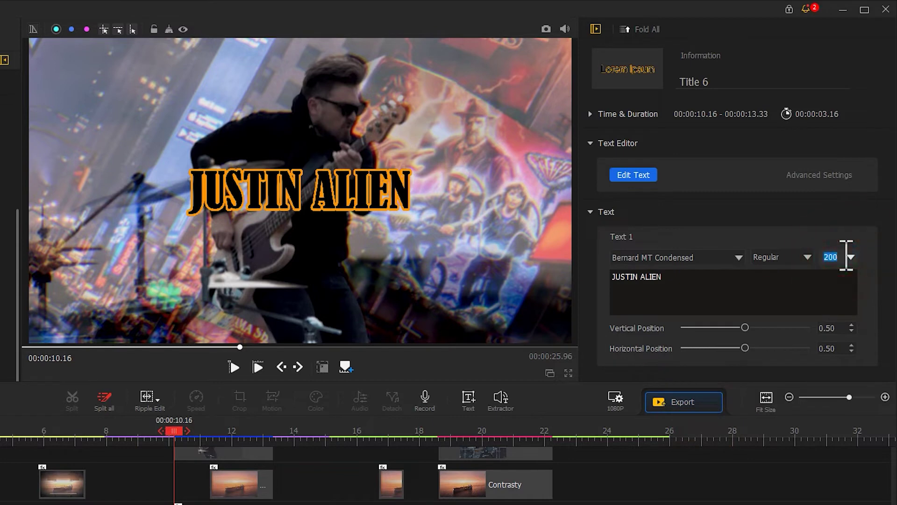
{"action": "type", "text": "148"}
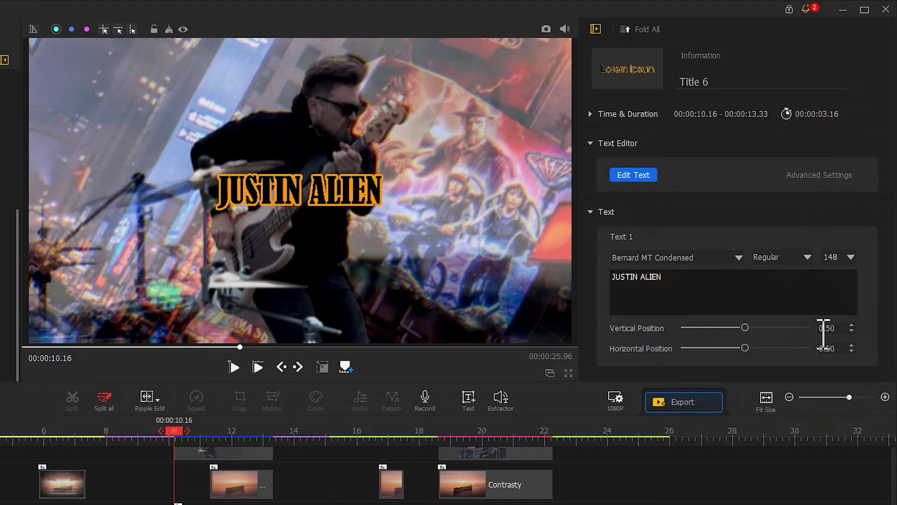
{"action": "left_click_drag", "start_coordinate": [745, 328], "coordinate": [718, 346]}
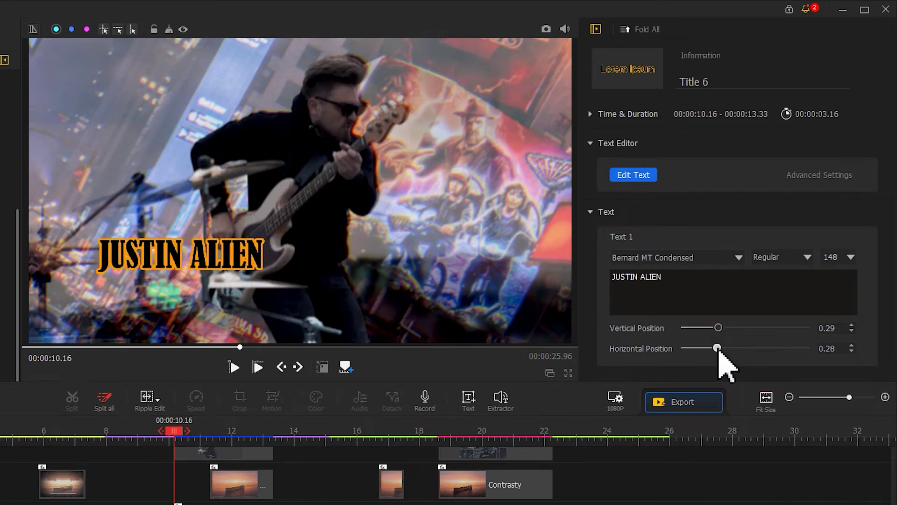
Step: In the Title 6 editor, apply Style 12's yellow-orange gradient with a size-4 black border
{"action": "left_click", "coordinate": [649, 177]}
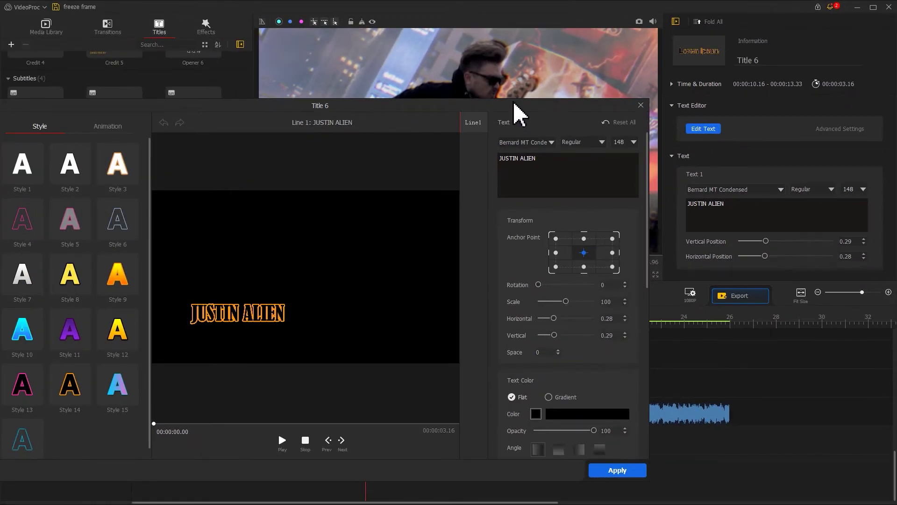
{"action": "left_click_drag", "start_coordinate": [514, 103], "coordinate": [641, 54]}
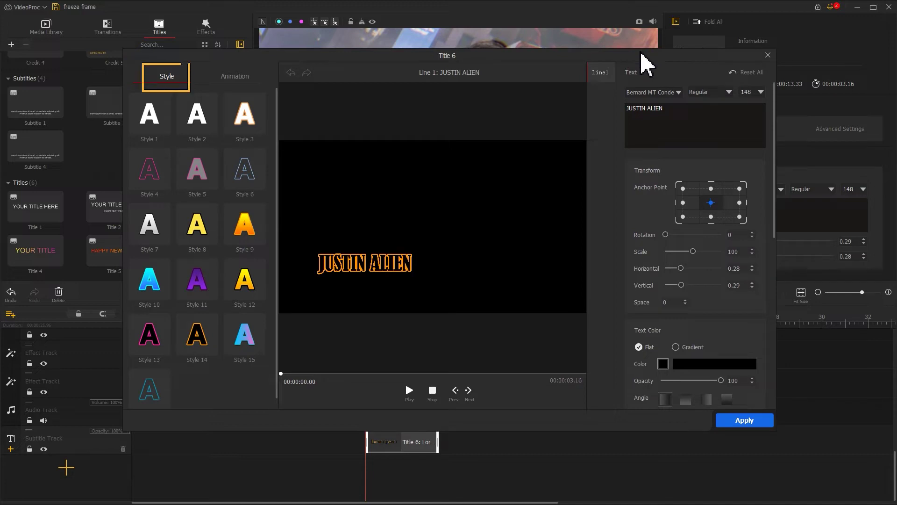
{"action": "left_click", "coordinate": [257, 275]}
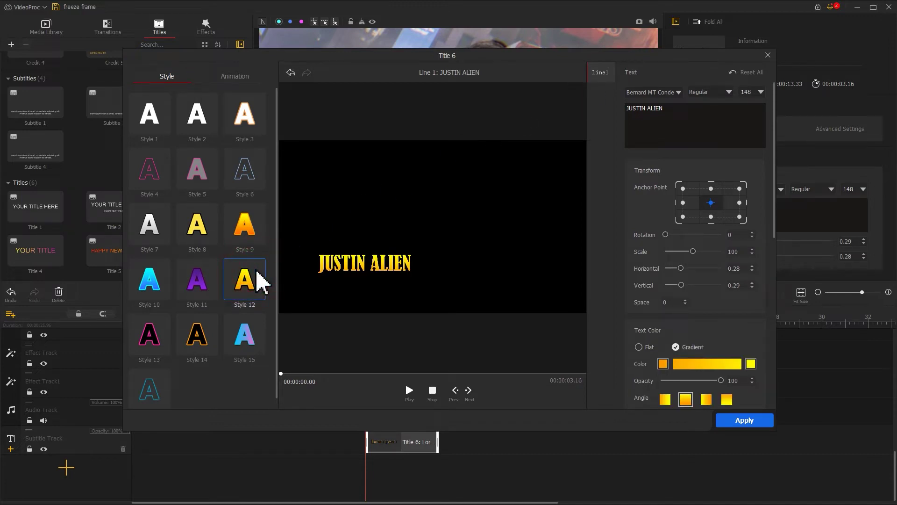
{"action": "left_click_drag", "start_coordinate": [775, 214], "coordinate": [768, 285]}
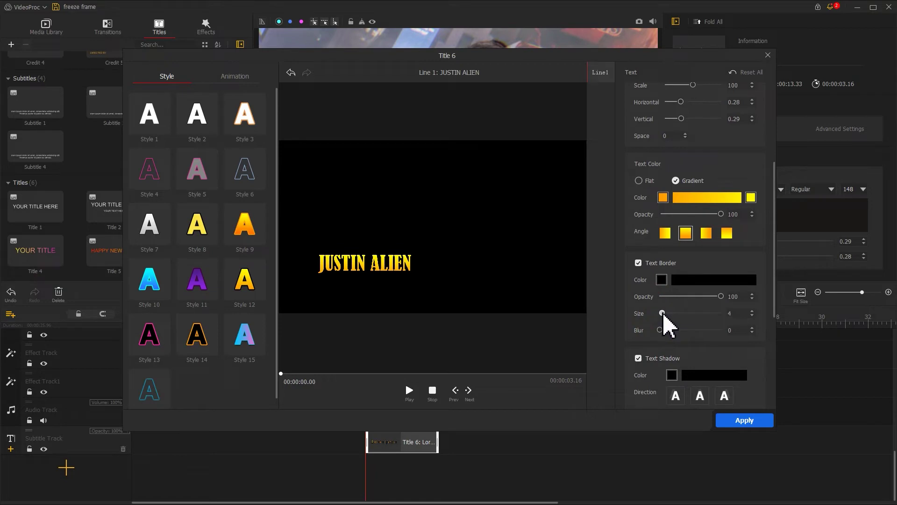
Step: Give JUSTIN ALIEN a 618 ms Rotate In animation, preview it, and apply the changes
{"action": "left_click", "coordinate": [247, 82]}
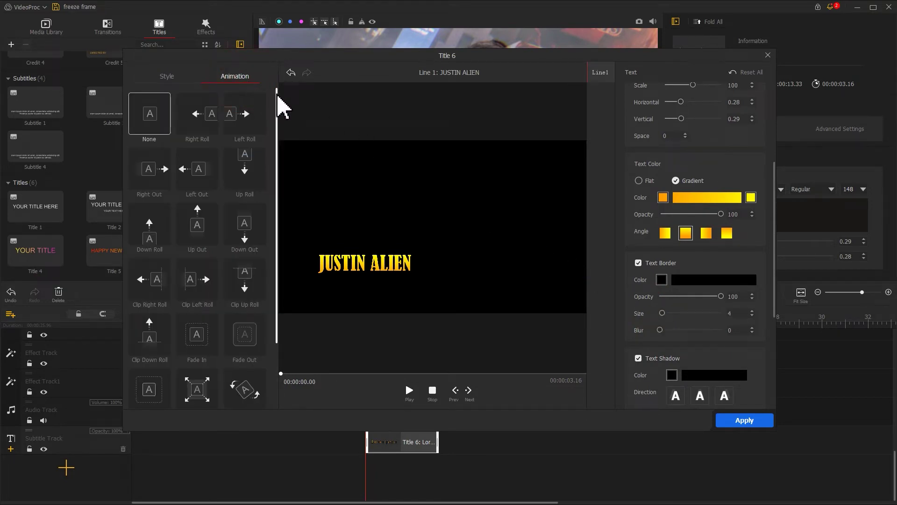
{"action": "left_click_drag", "start_coordinate": [280, 104], "coordinate": [273, 173]}
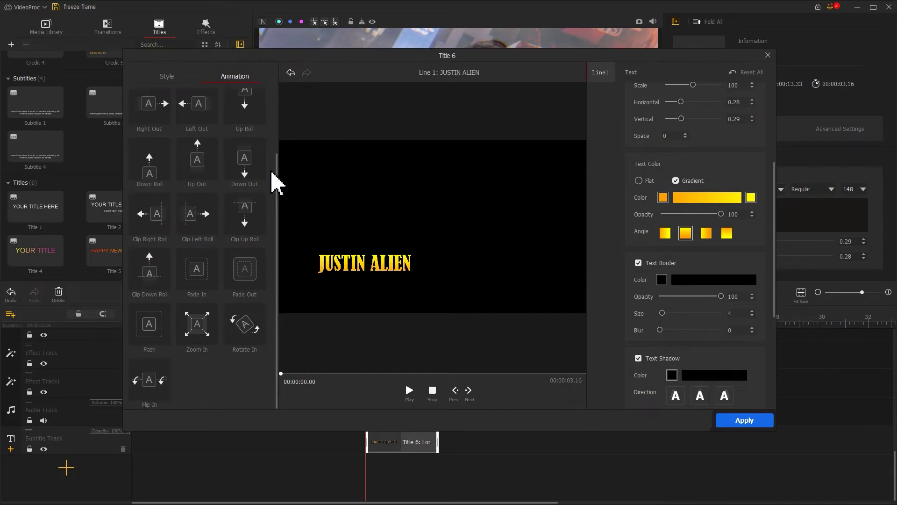
{"action": "left_click", "coordinate": [237, 330]}
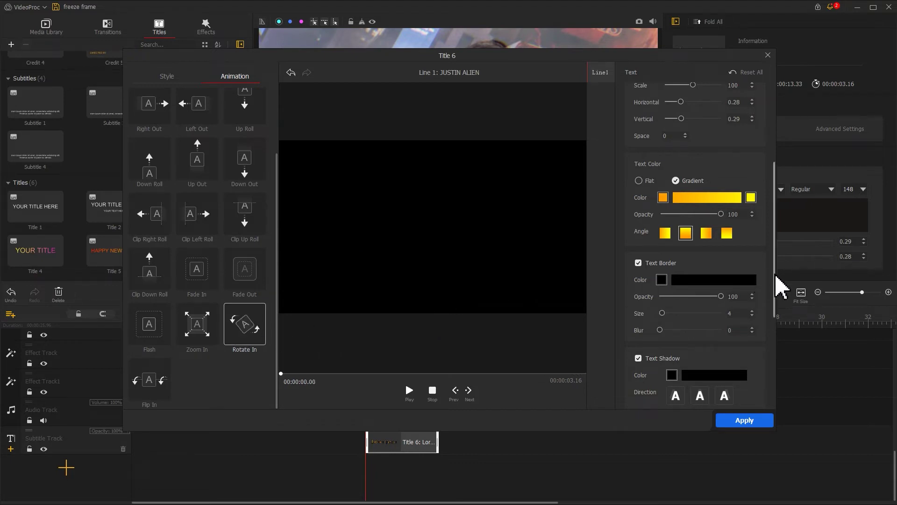
{"action": "left_click_drag", "start_coordinate": [775, 276], "coordinate": [767, 366]}
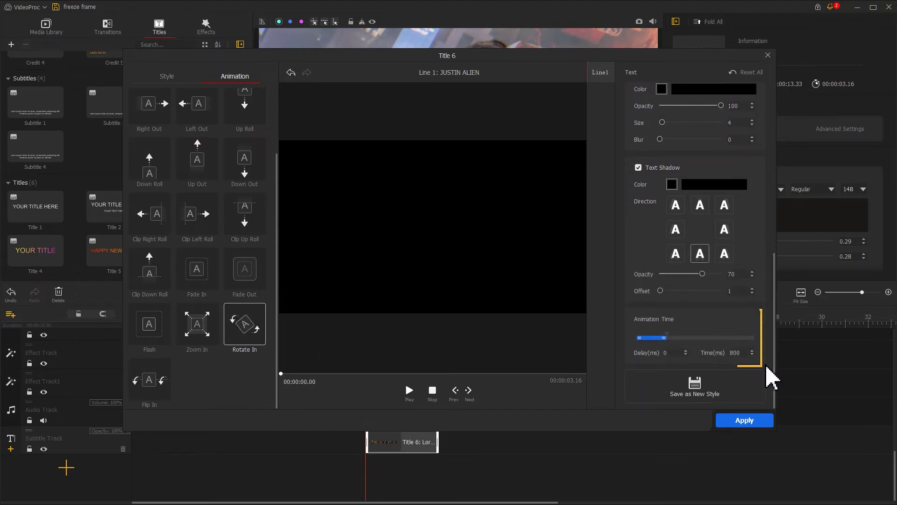
{"action": "left_click_drag", "start_coordinate": [672, 335], "coordinate": [665, 335]}
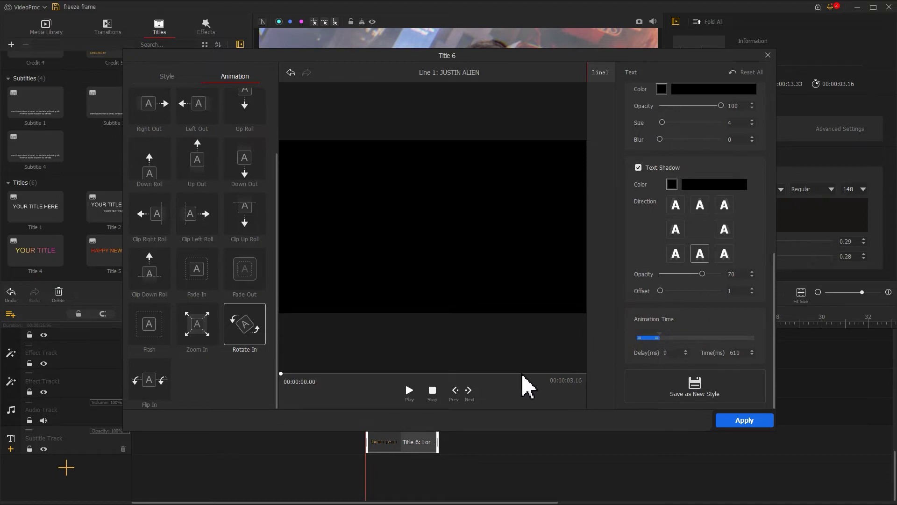
{"action": "left_click", "coordinate": [410, 390]}
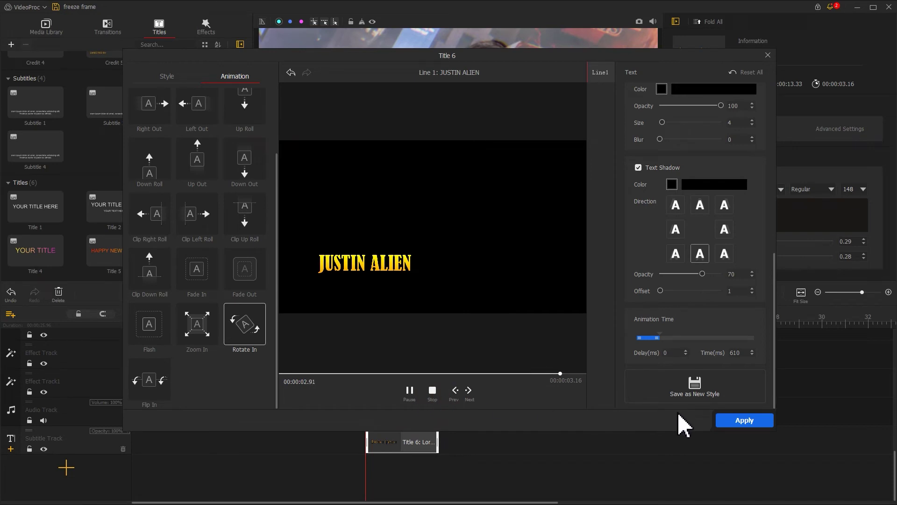
{"action": "left_click", "coordinate": [731, 422]}
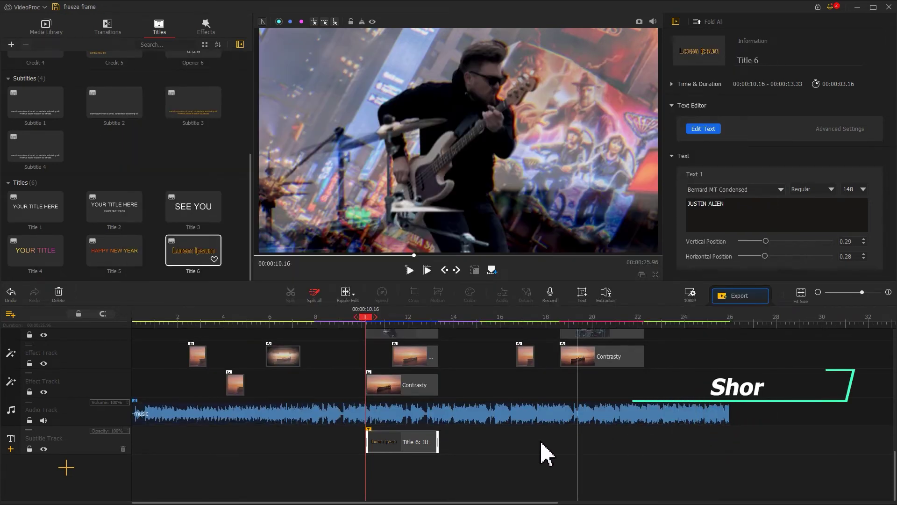
Step: Paste a copy of the JUSTIN ALIEN title at 00:00:18.60, extended to end at 00:00:22.26
{"action": "left_click", "coordinate": [414, 444]}
{"action": "key", "text": "ctrl+c"}
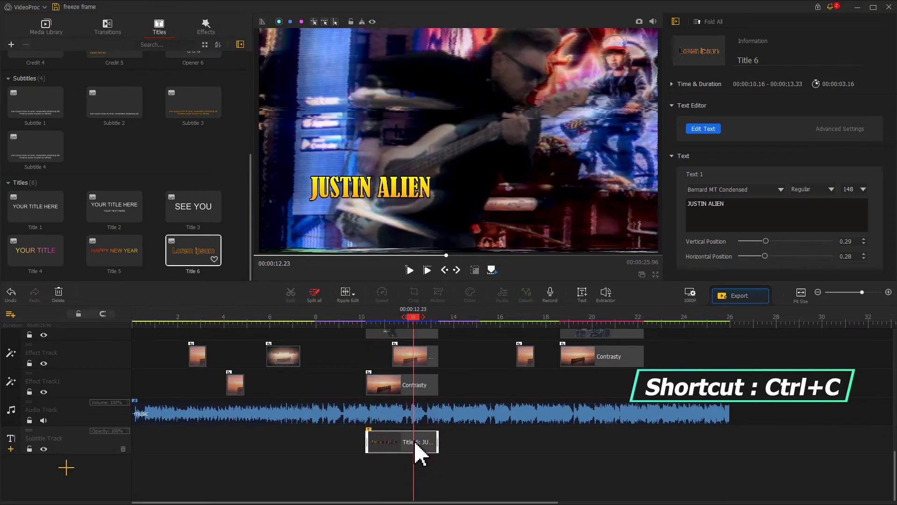
{"action": "left_click", "coordinate": [561, 320]}
{"action": "key", "text": "ctrl+v"}
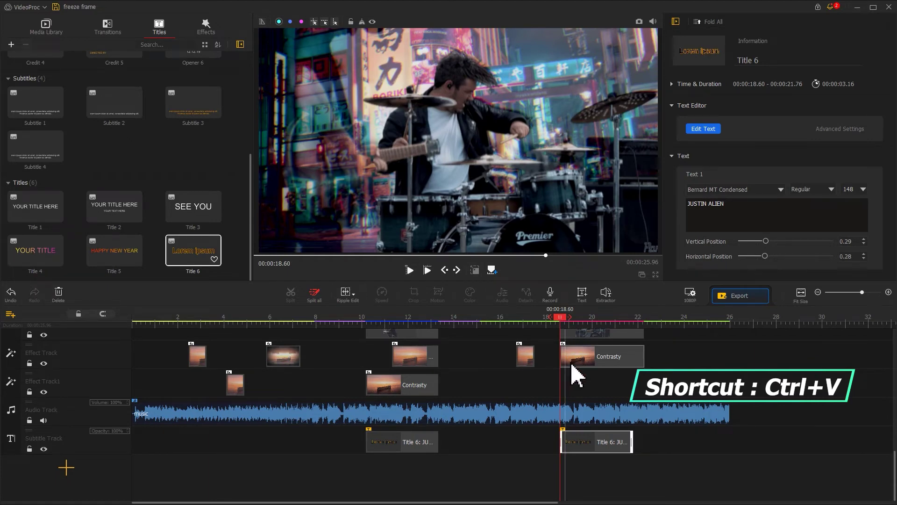
{"action": "left_click_drag", "start_coordinate": [633, 439], "coordinate": [646, 439]}
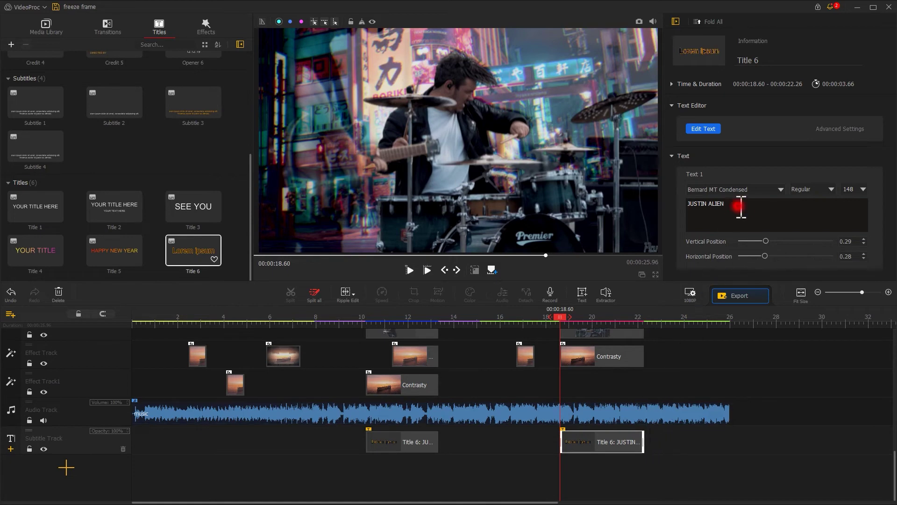
Step: Change the copied title to DEAN SMITH, positioned lower-right at horizontal 0.77, vertical 0.27
{"action": "left_click_drag", "start_coordinate": [741, 206], "coordinate": [690, 206]}
{"action": "type", "text": "DEAN SMITH"}
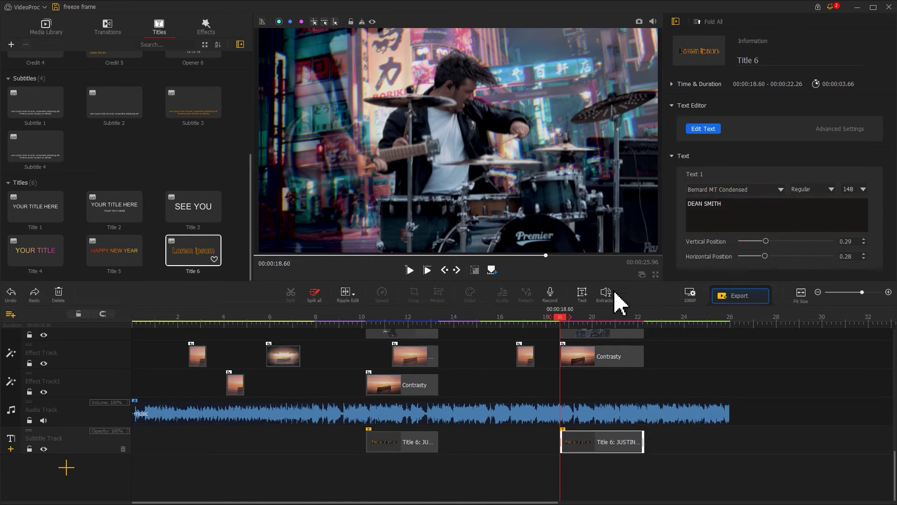
{"action": "left_click", "coordinate": [600, 315]}
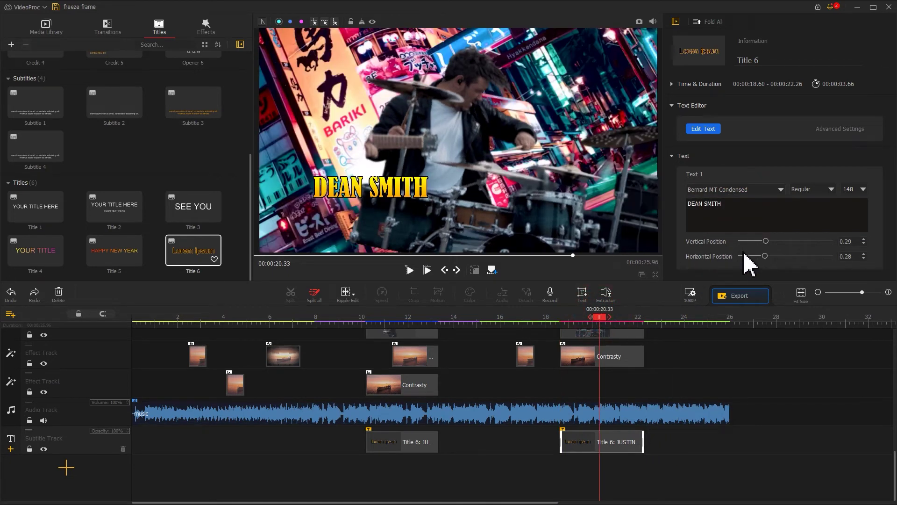
{"action": "left_click_drag", "start_coordinate": [765, 242], "coordinate": [810, 256]}
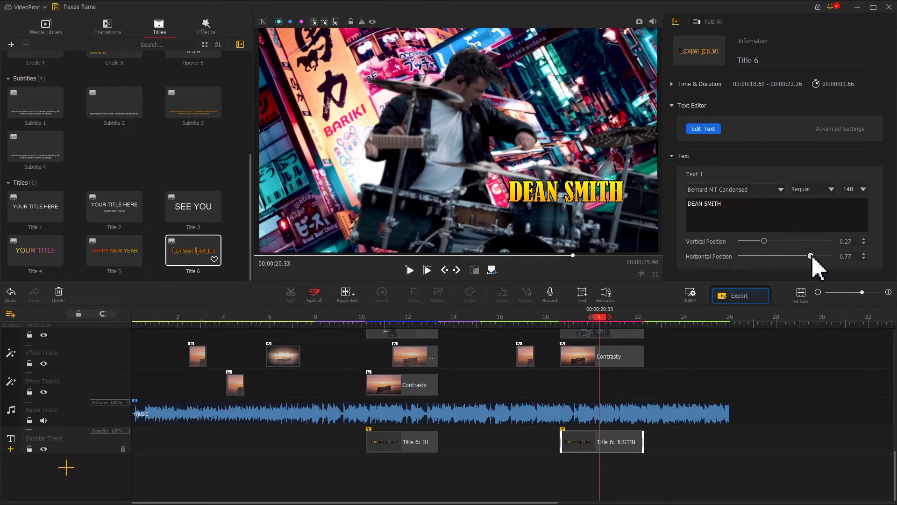